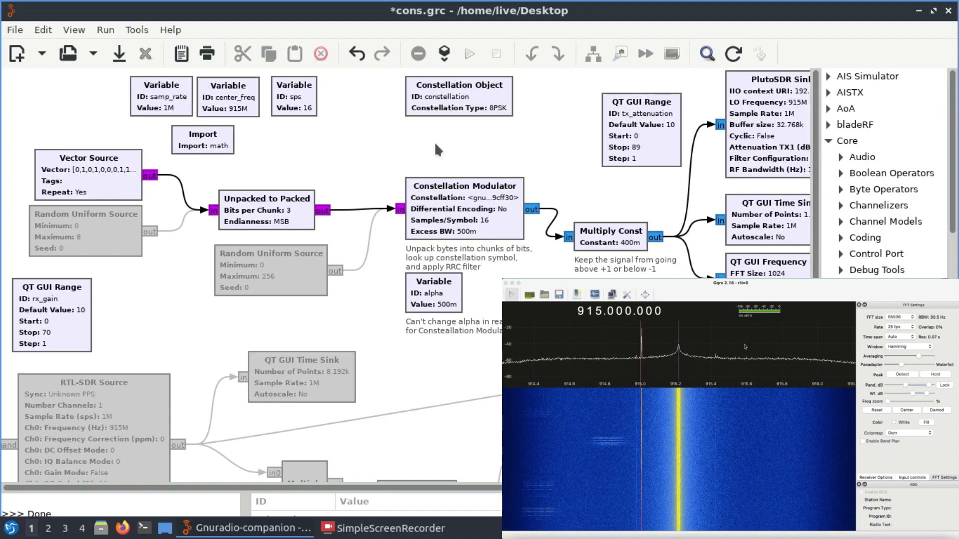
Show the taskbar list of open flowgraph windows: ask.grc, psk.grc and cons.grc.
left_click(238, 530)
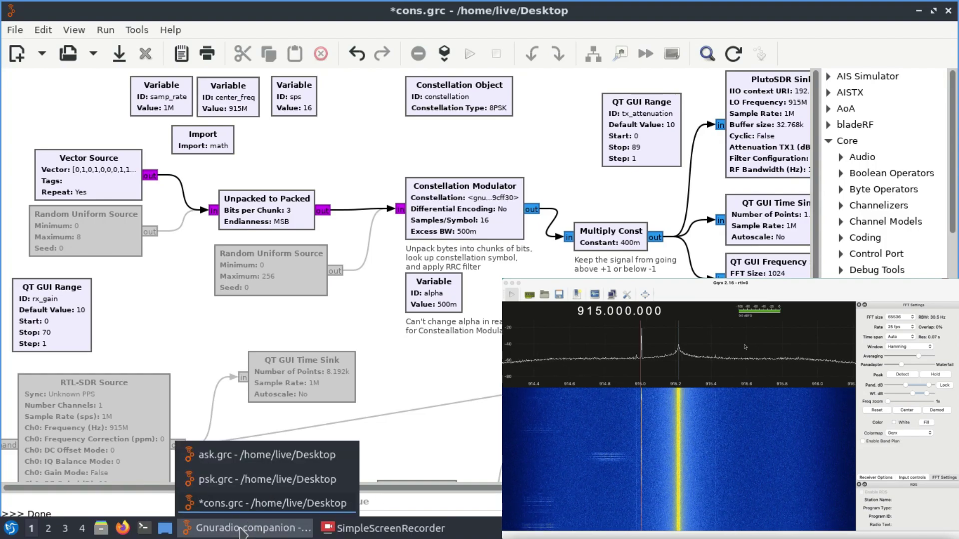
Bring up ask.grc, with its Vector Source, Repeat (interpolation 100) and PlutoSDR Sink at 915M.
left_click(226, 455)
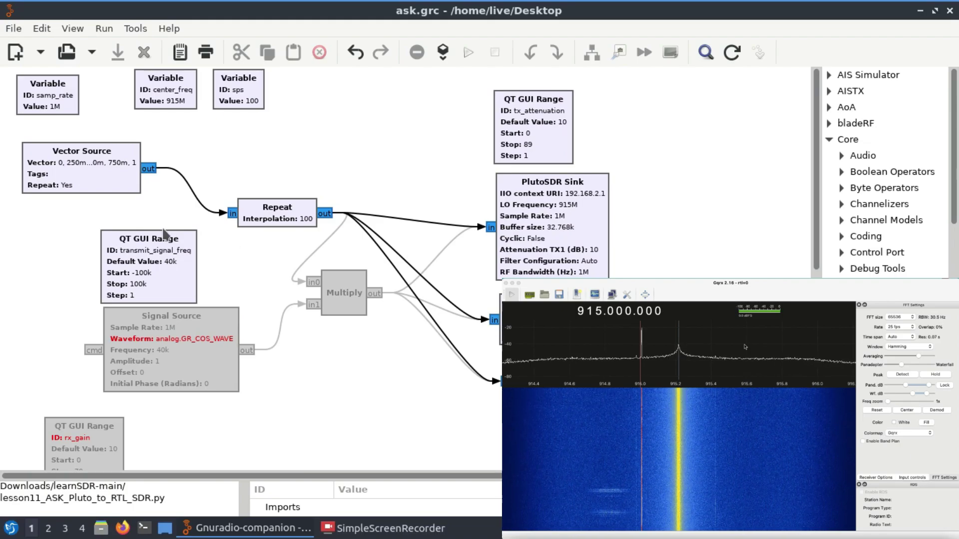
double_click(79, 172)
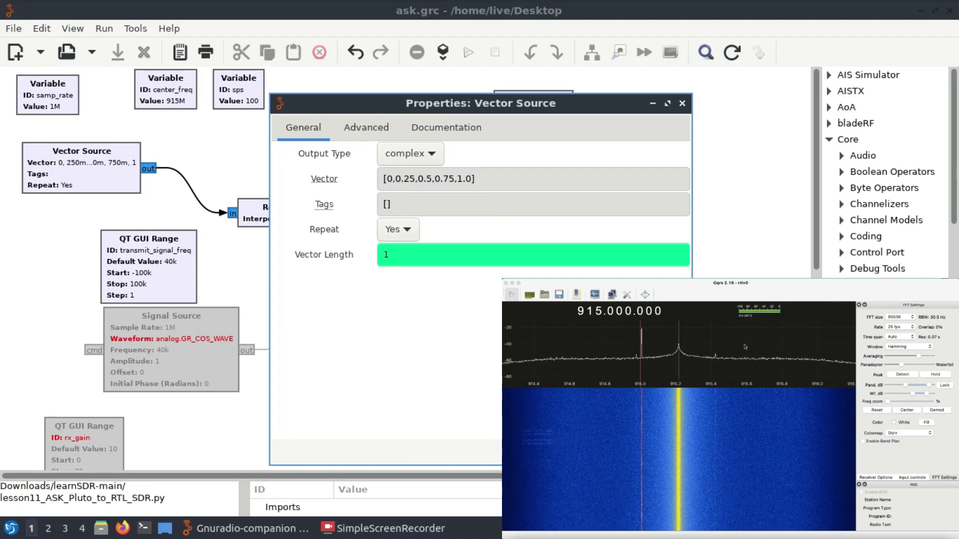
key("Return")
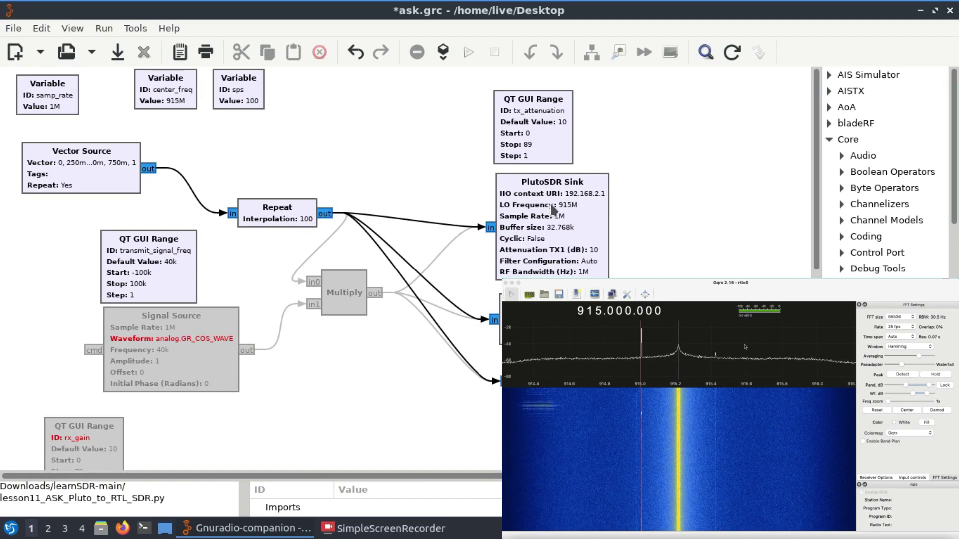
double_click(535, 228)
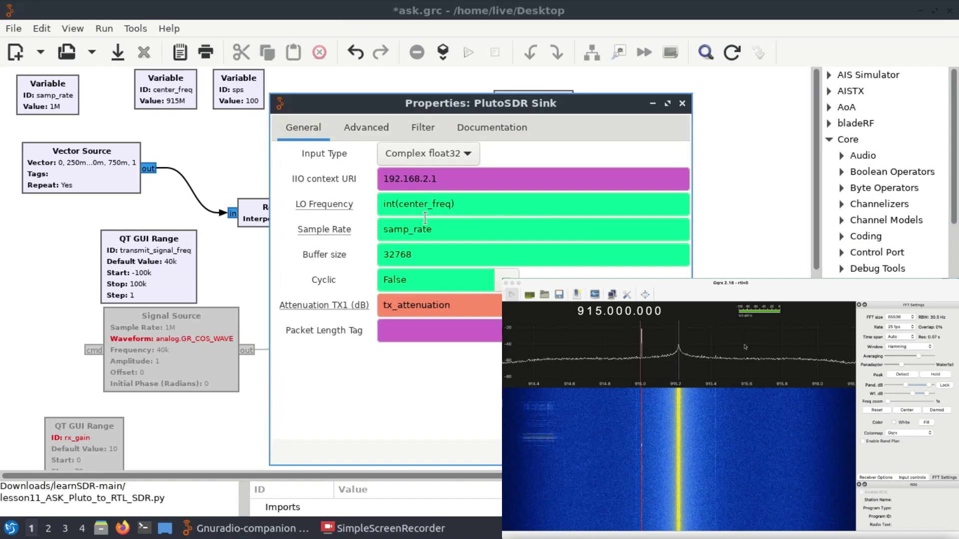
mouse_move(425, 218)
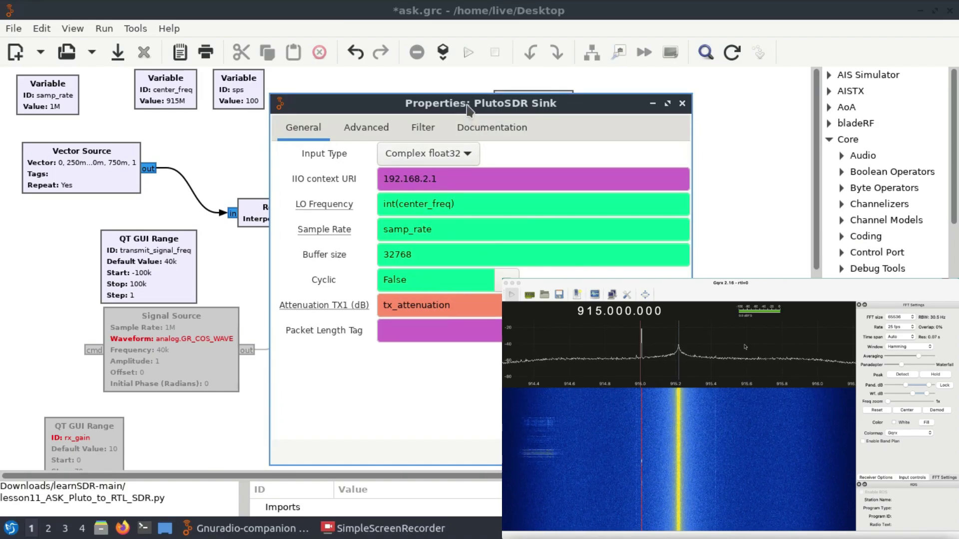
left_click_drag(467, 106, 513, 156)
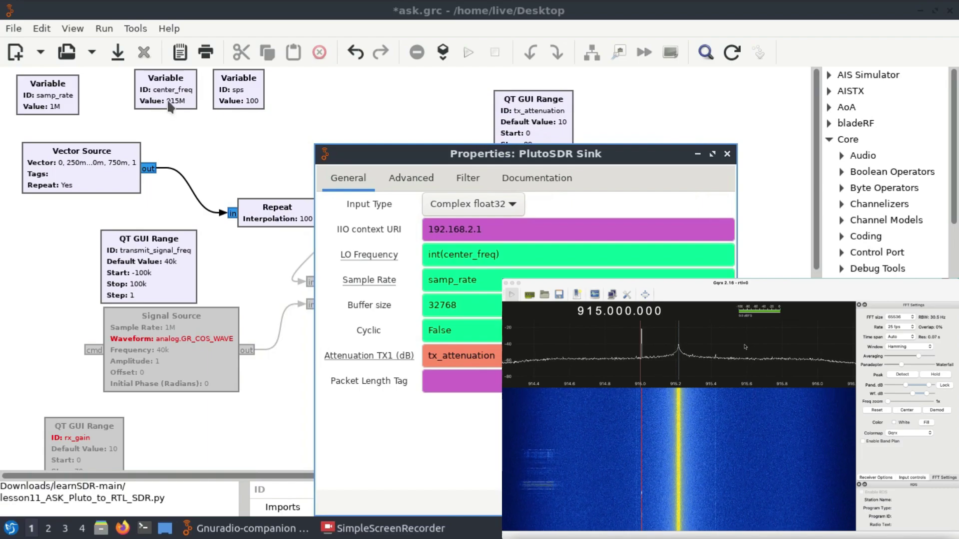
left_click(727, 155)
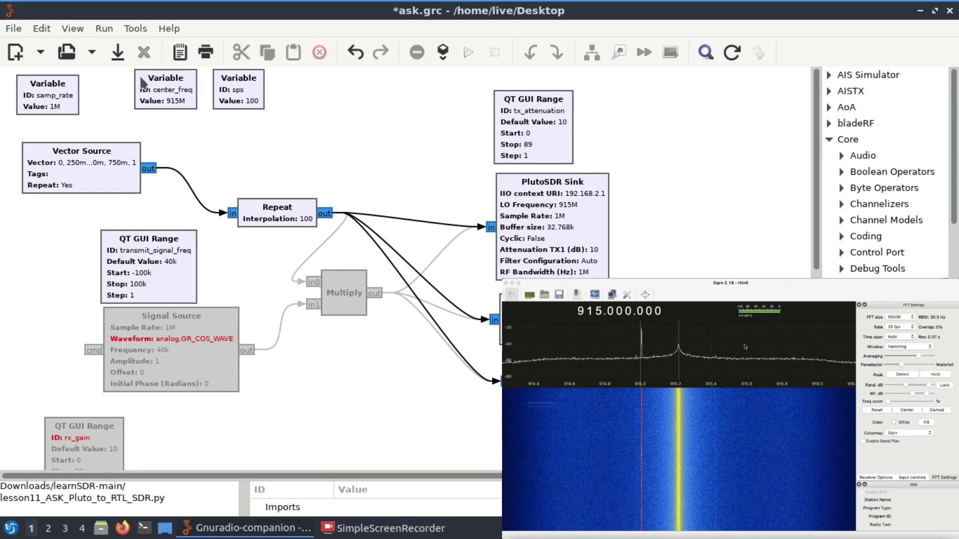
Save and run the ASK flowgraph, then bring tx_attenuation down to 0.
left_click(465, 60)
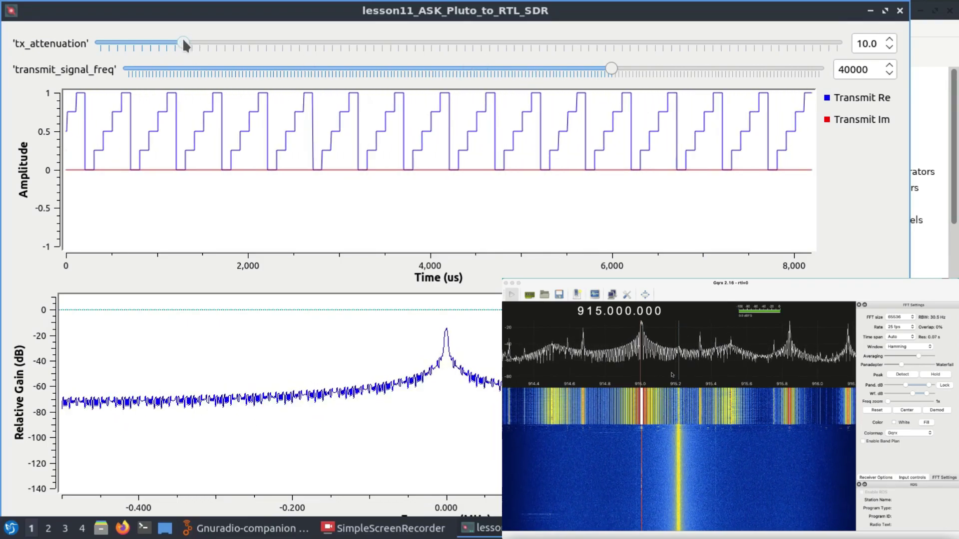
left_click_drag(183, 44, 839, 45)
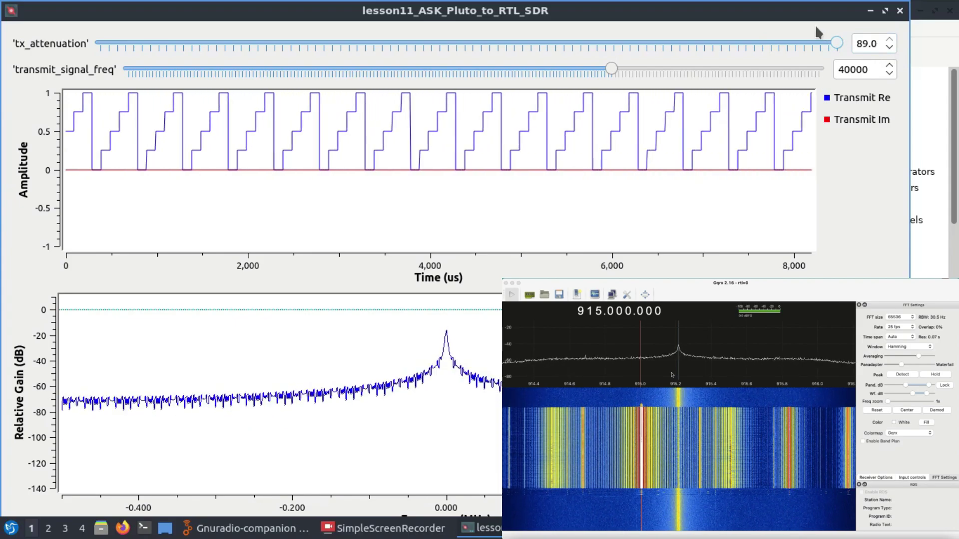
left_click_drag(836, 44, 30, 80)
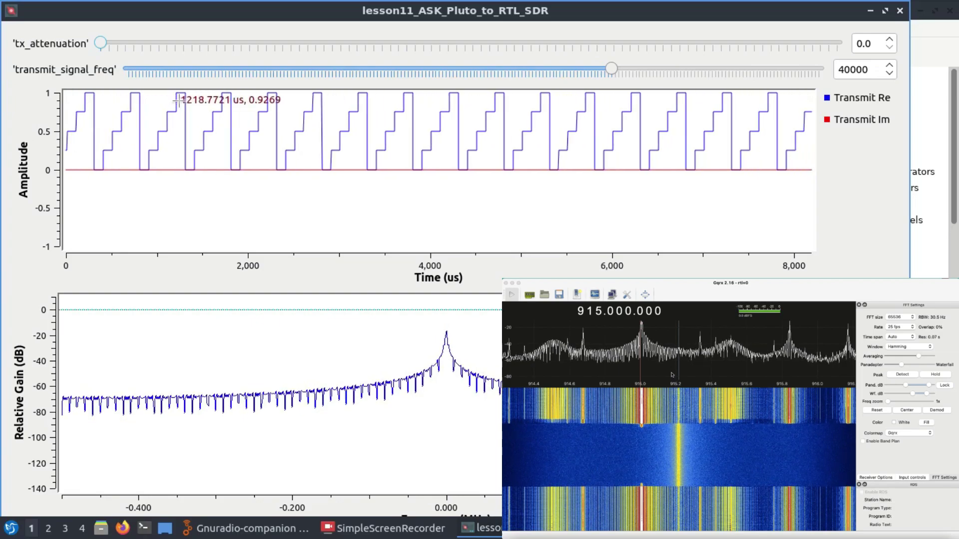
Freeze the time plot, zoom onto one four-level amplitude ramp, and readjust the attenuation.
right_click(403, 131)
left_click(435, 139)
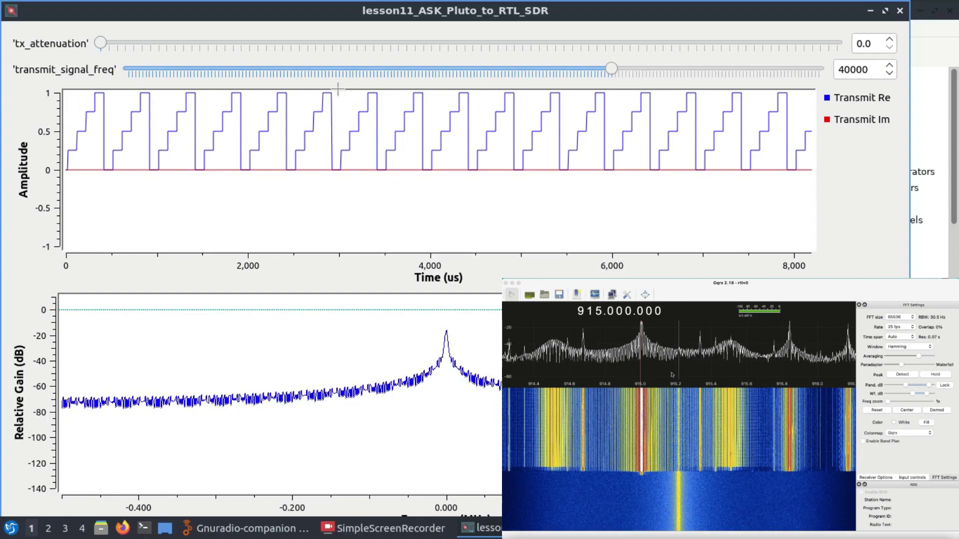
left_click_drag(336, 90, 405, 216)
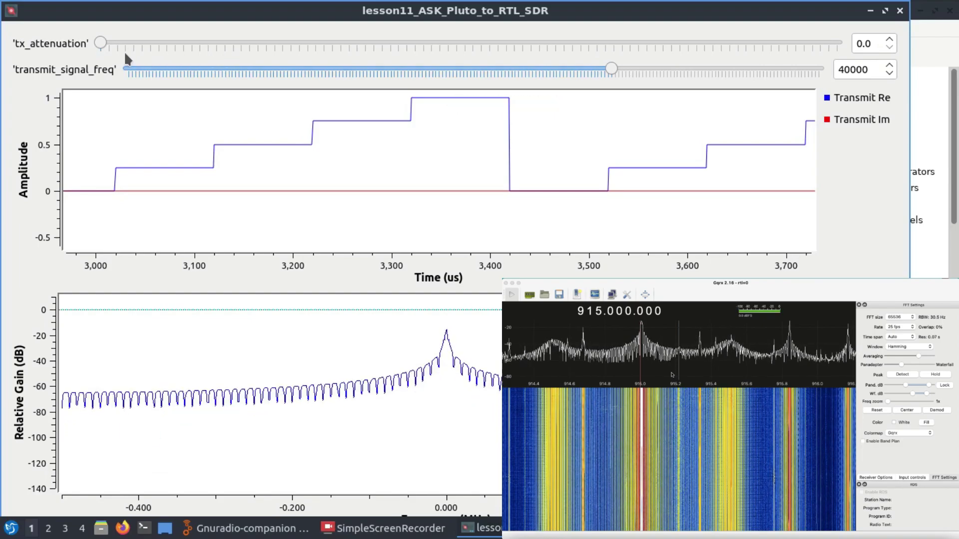
left_click_drag(99, 43, 2, 101)
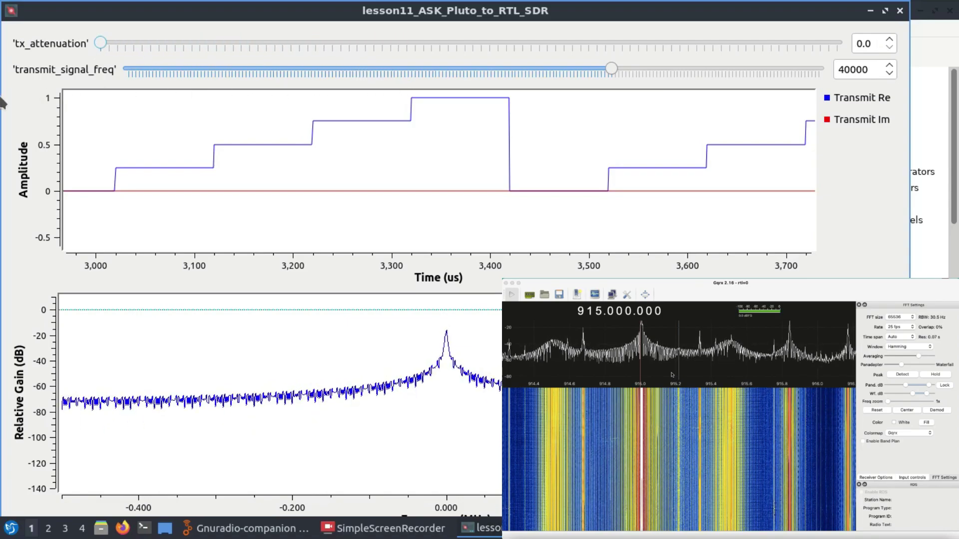
Close the running window and delete the three direct Repeat-to-sink connections.
left_click(900, 11)
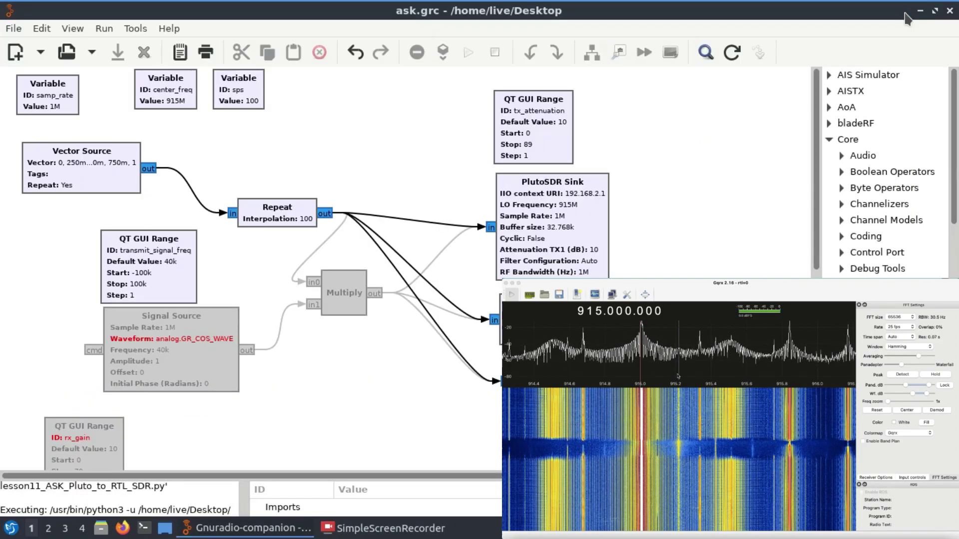
left_click(192, 348)
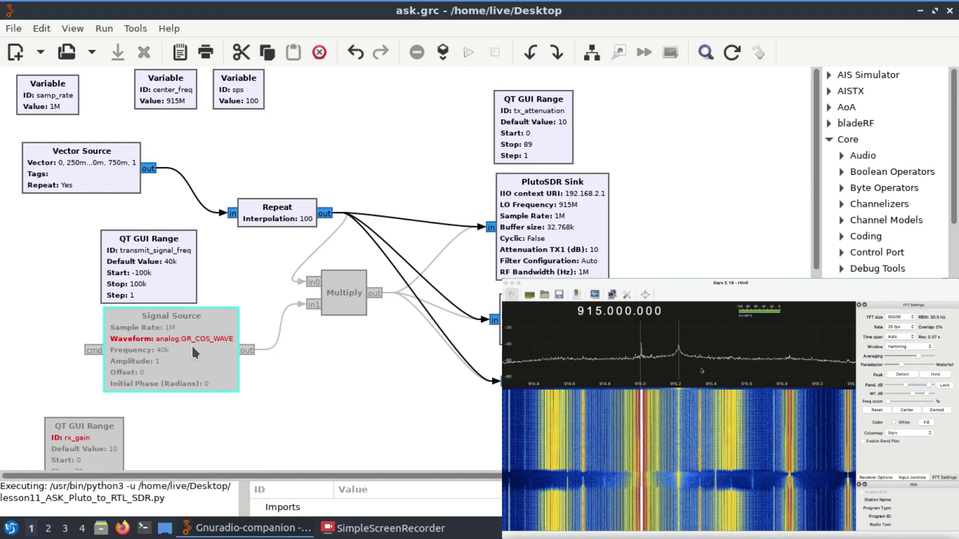
left_click(397, 258)
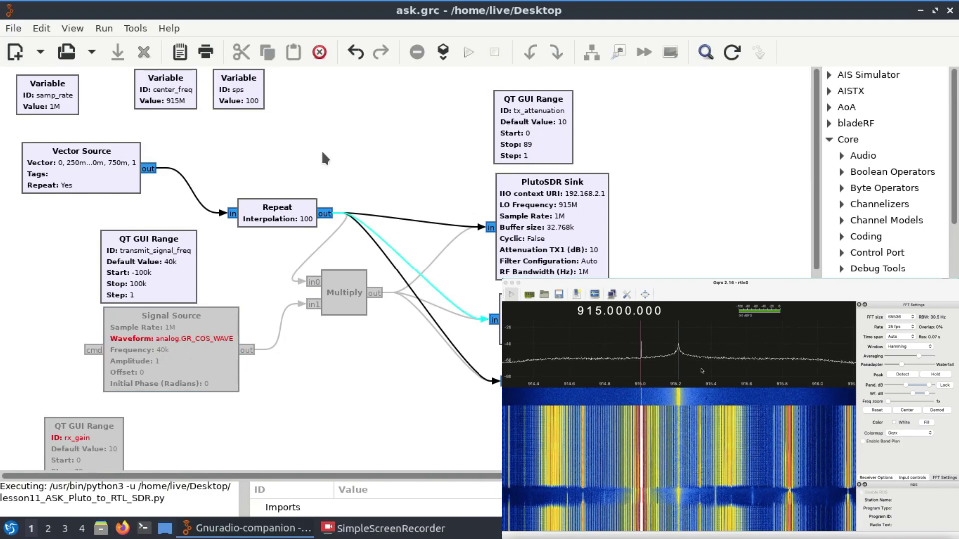
left_click(317, 57)
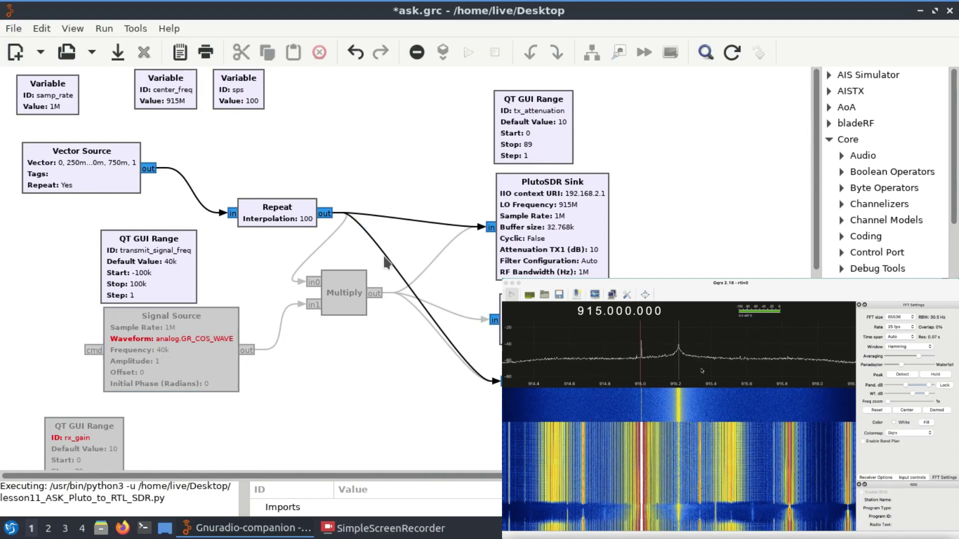
left_click(385, 258)
left_click(319, 52)
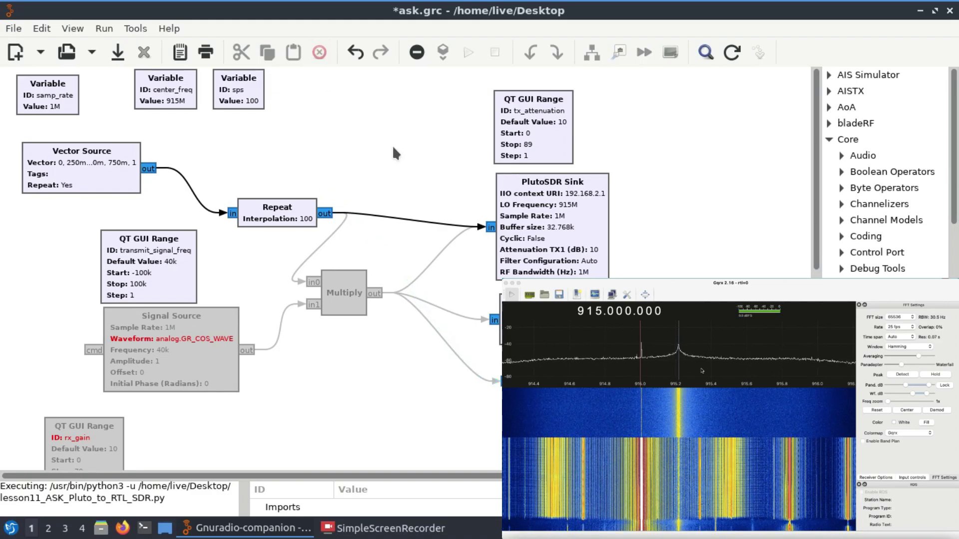
left_click(400, 222)
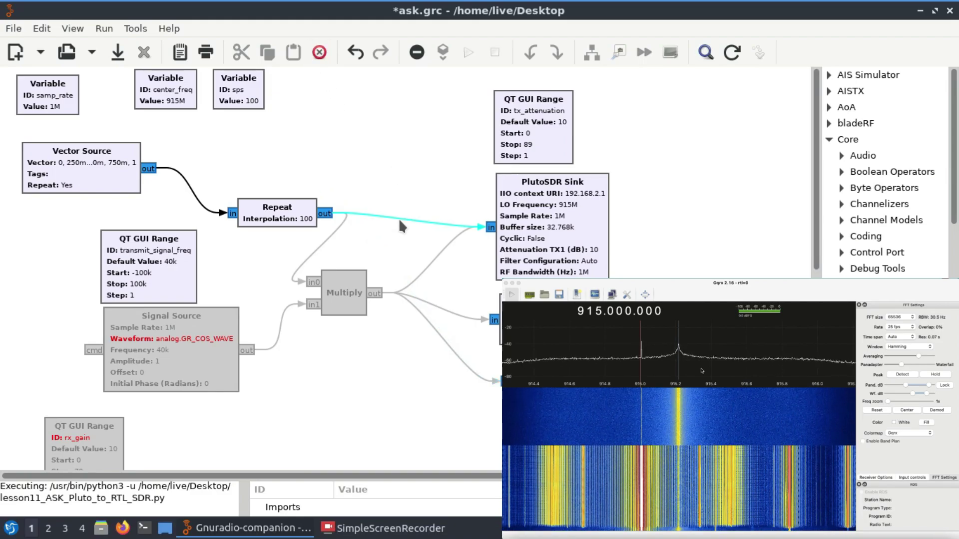
left_click(319, 52)
Enable the 40k cosine Signal Source and the Multiply block.
left_click(151, 351)
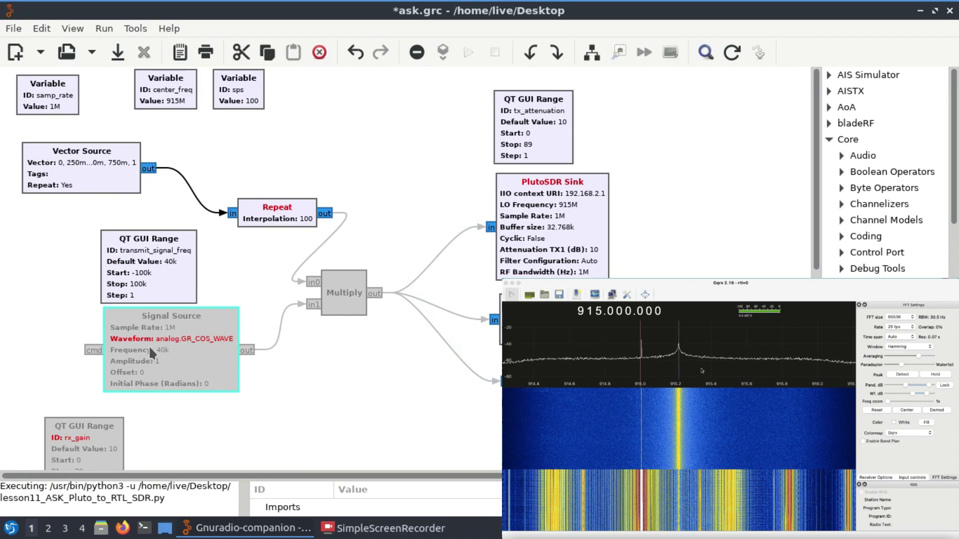
key("e")
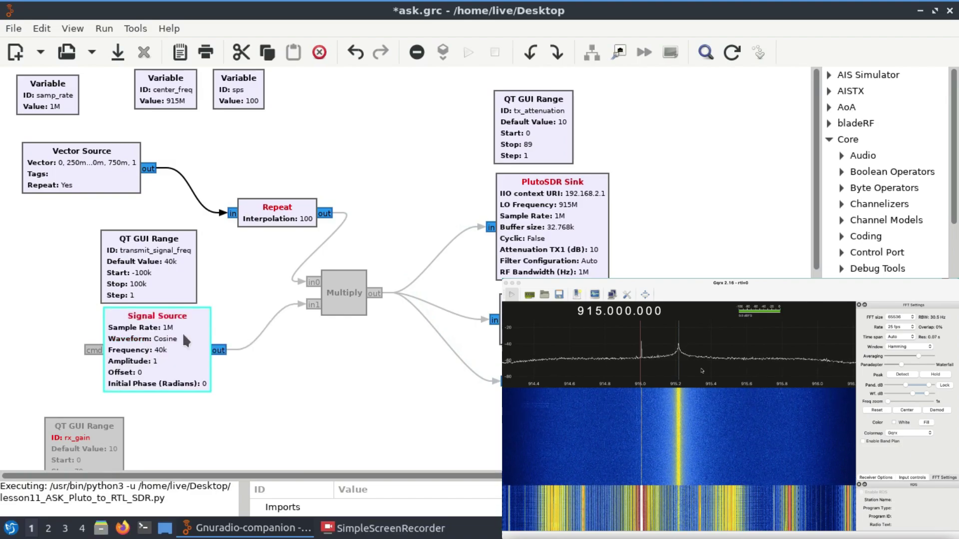
left_click(338, 292)
key("e")
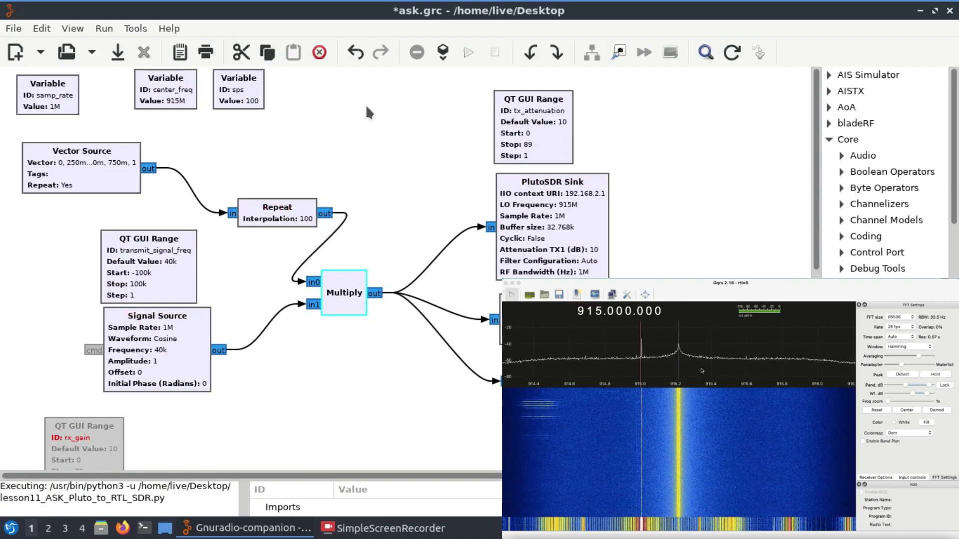
Run the 40 kHz-mixed ASK flowgraph, freeze the plot zoomed on a few bursts, vary attenuation, then stop.
left_click(467, 53)
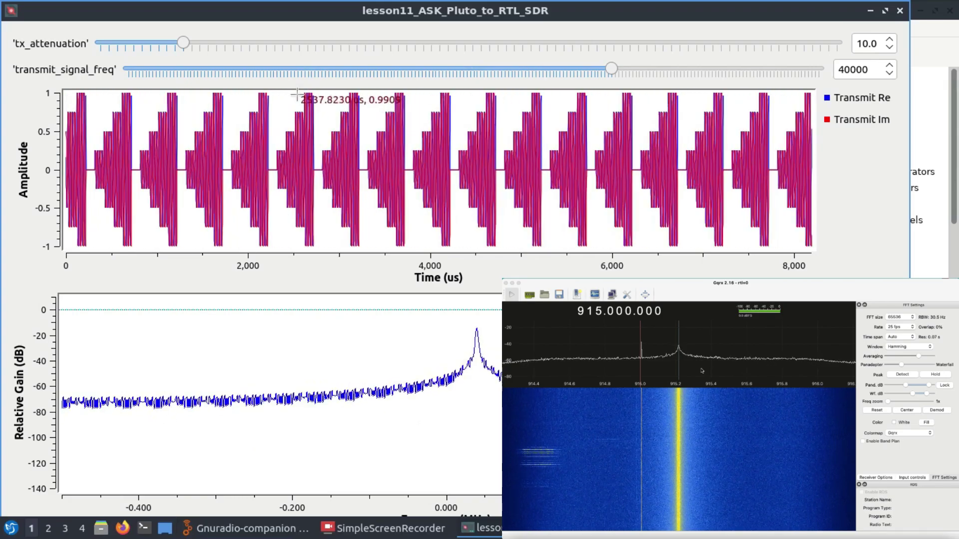
left_click_drag(284, 99, 319, 238)
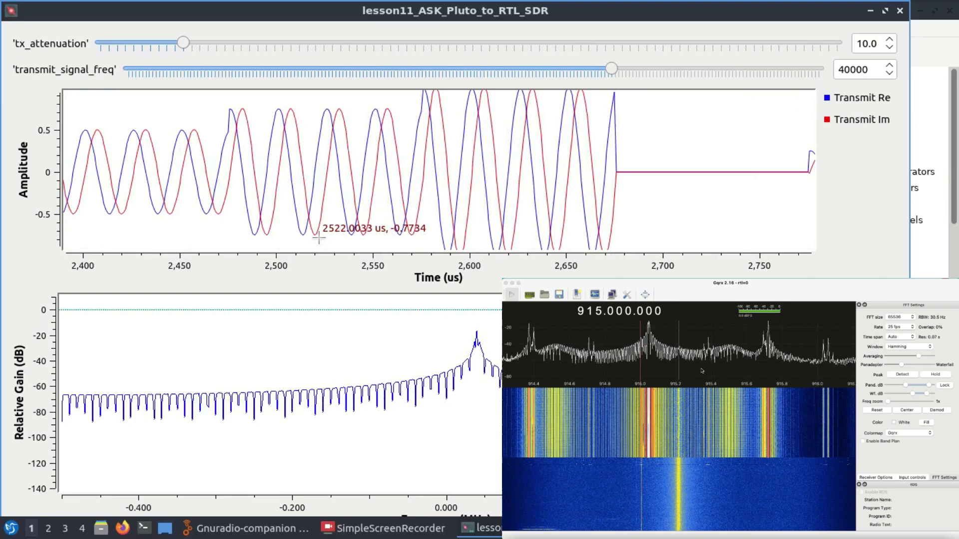
right_click(368, 149)
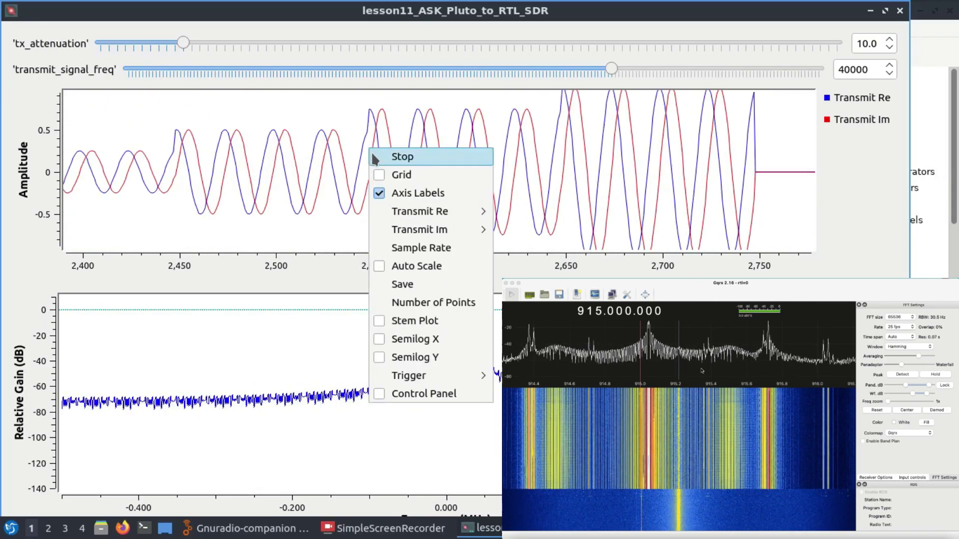
left_click(372, 156)
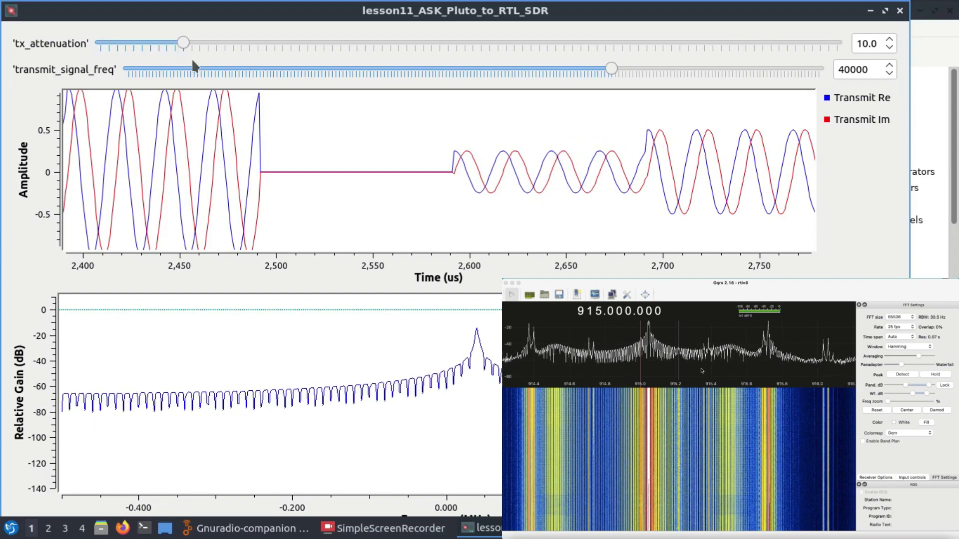
left_click_drag(181, 43, 97, 52)
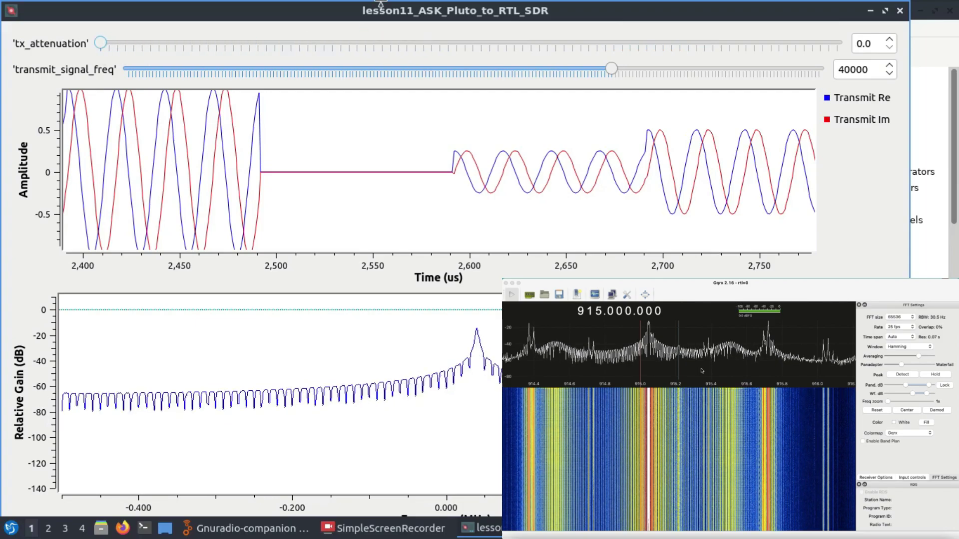
left_click(900, 11)
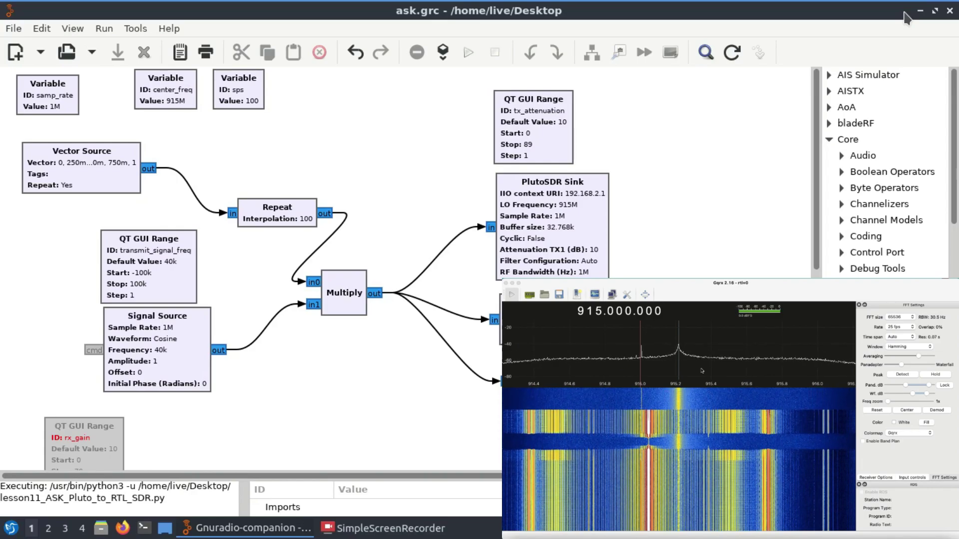
Bring up psk.grc with its Chunks to Symbols (1, -1), Repeat 100 and PlutoSDR Sink chain.
left_click(222, 530)
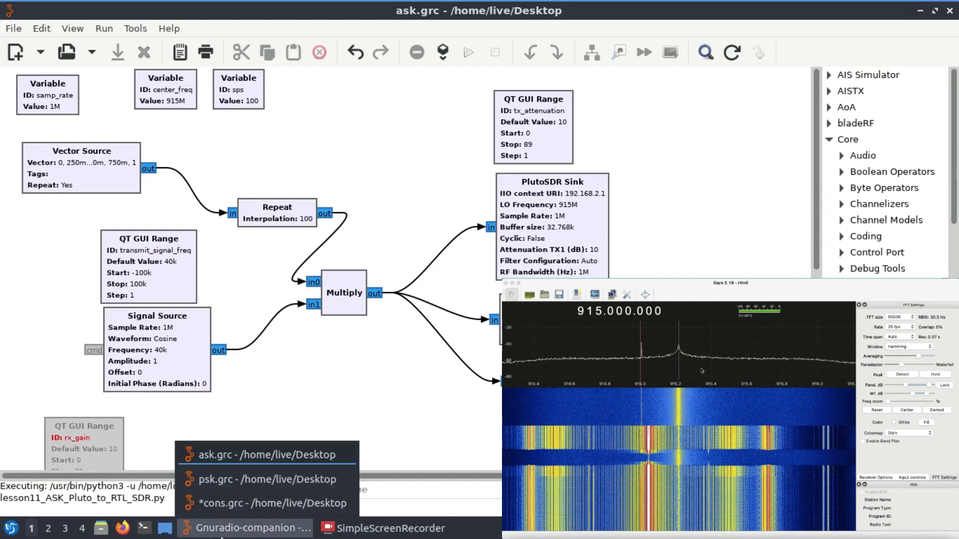
left_click(243, 479)
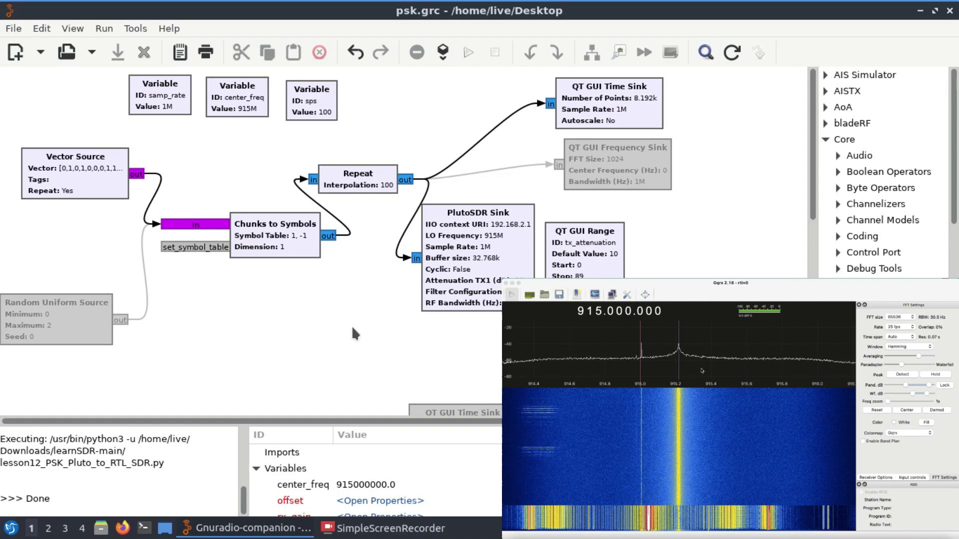
double_click(270, 247)
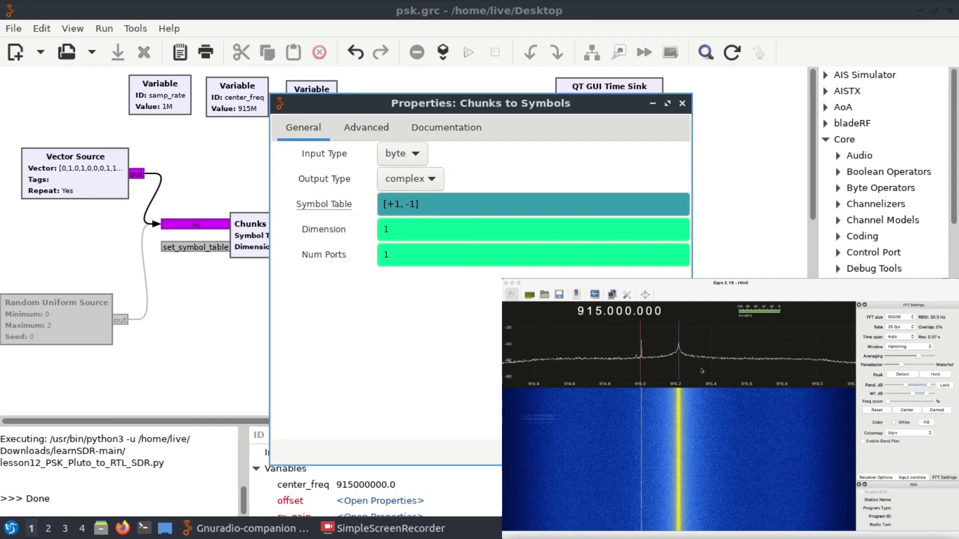
key("Return")
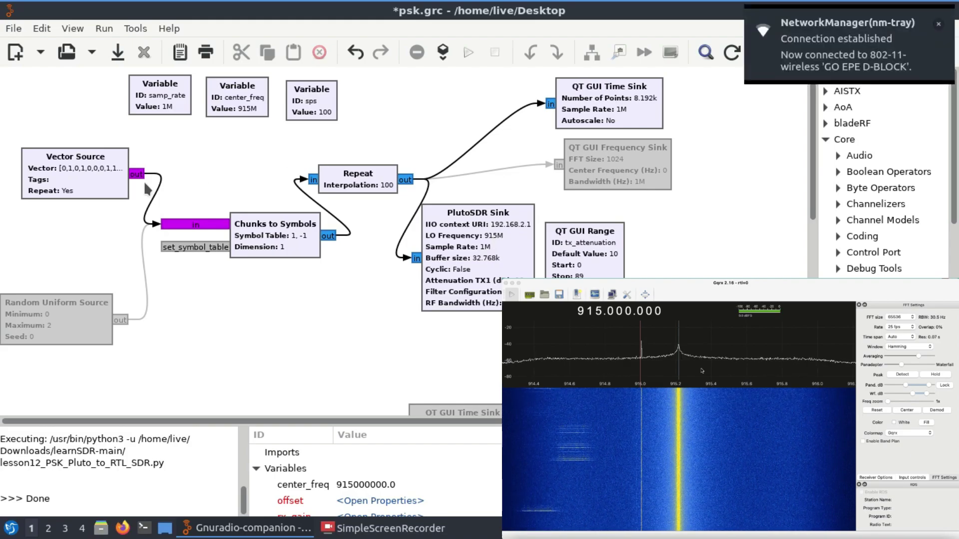
double_click(62, 178)
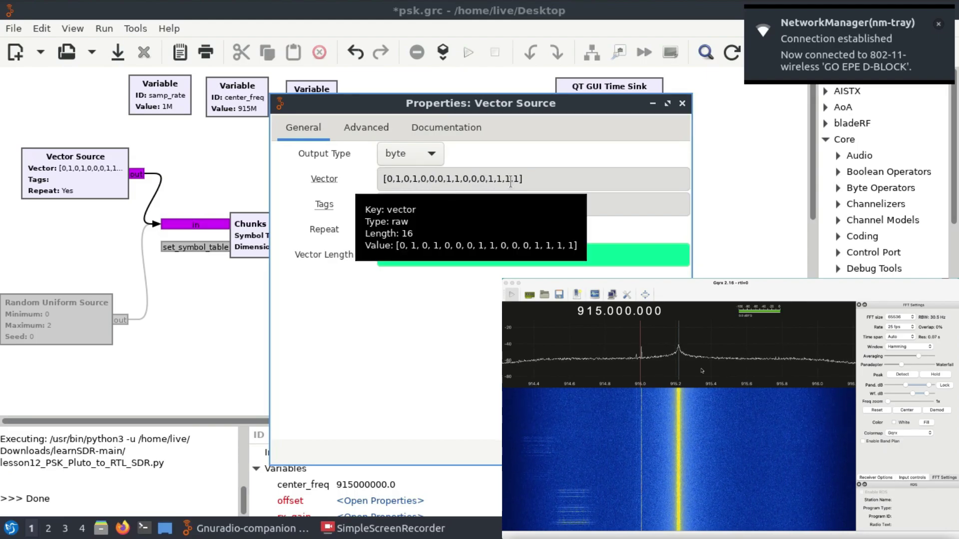
key("Return")
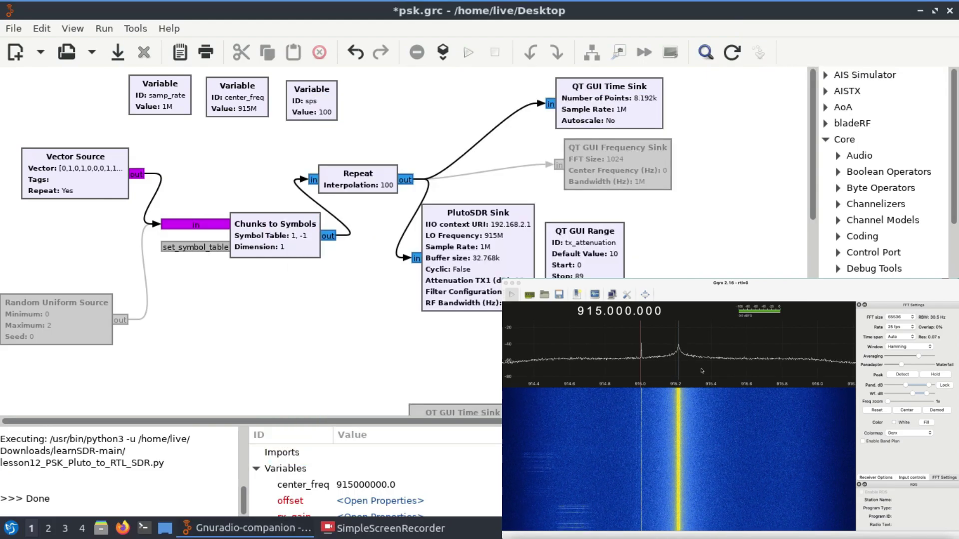
Run psk.grc, freeze its ±1 square-wave time plot, and move the plot window aside.
left_click(469, 48)
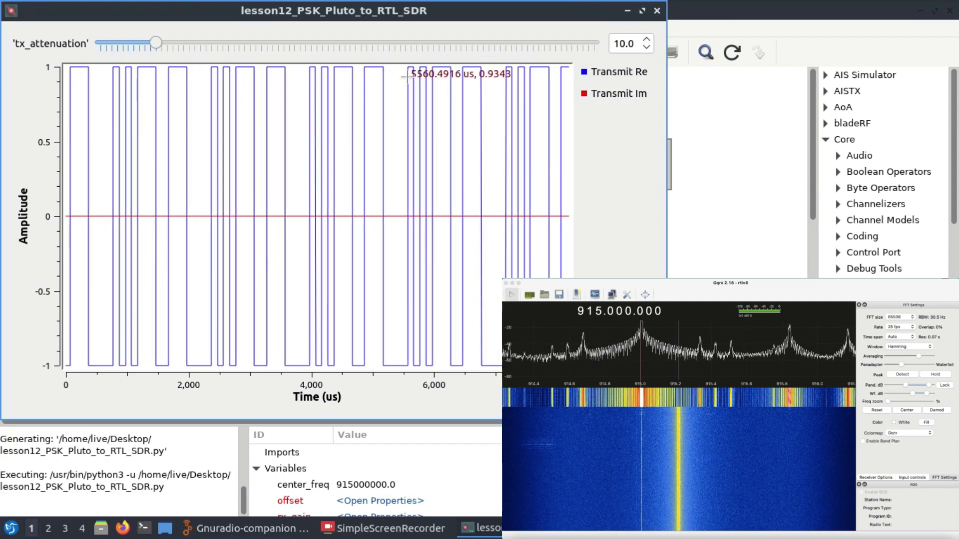
scroll(348, 143, "down", 7)
scroll(348, 143, "up", 10)
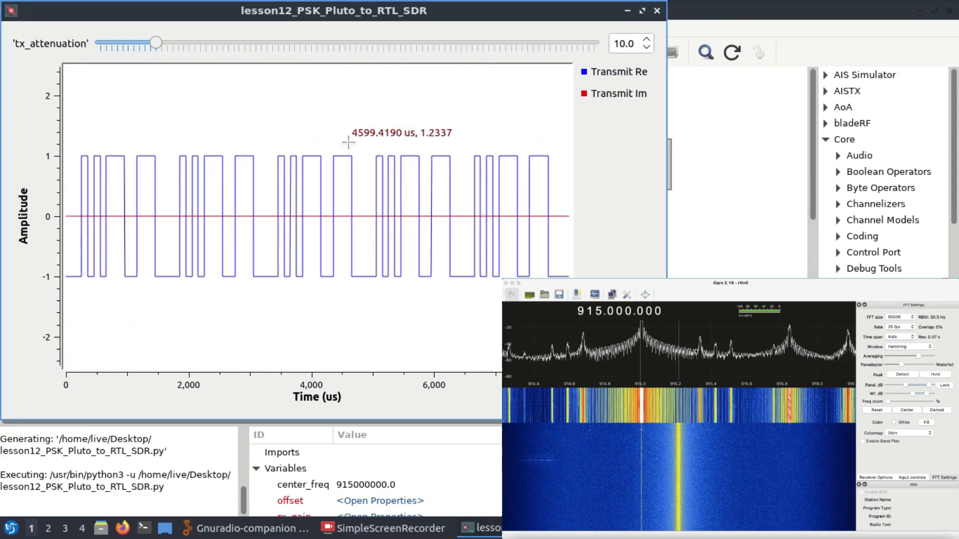
right_click(304, 211)
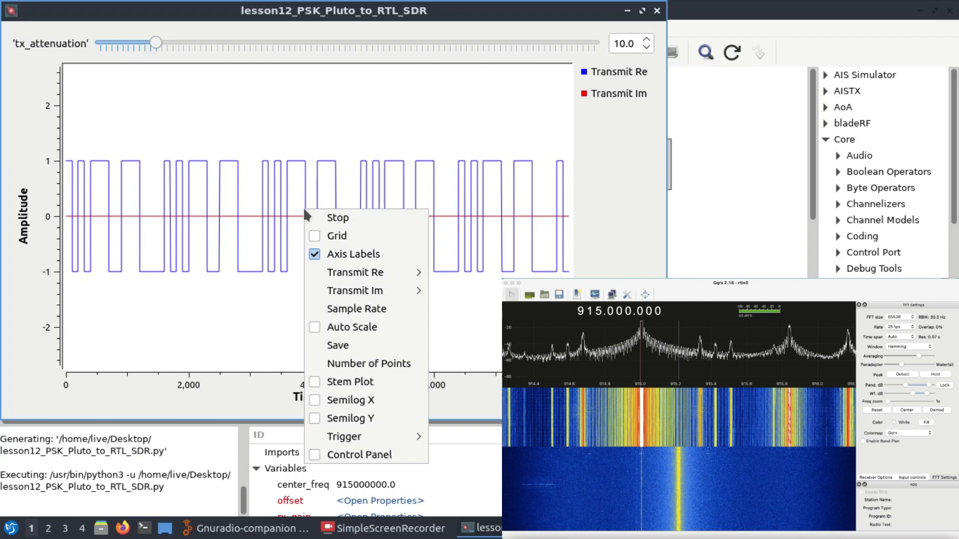
left_click(338, 216)
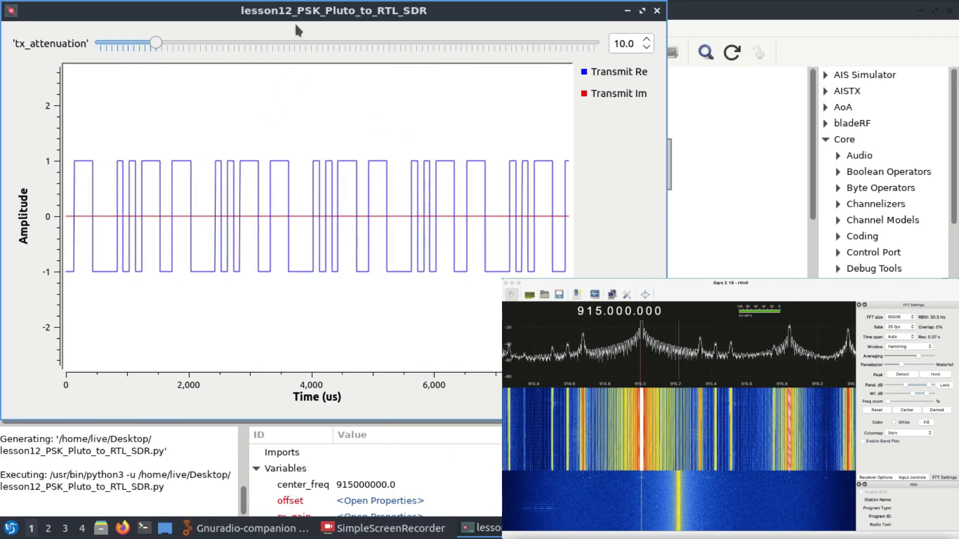
left_click_drag(306, 14, 537, 36)
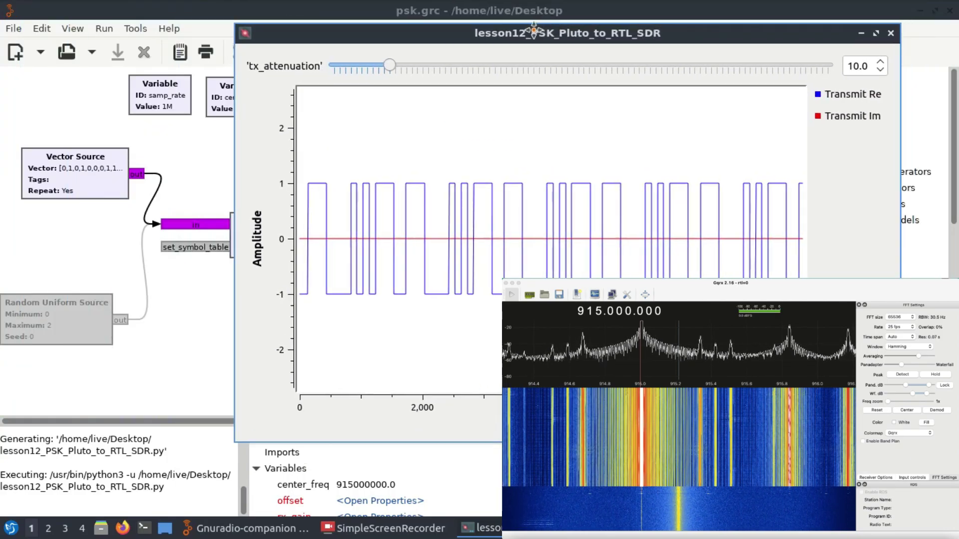
Open the Vector Source properties and arrange them alongside the running plot window.
double_click(83, 164)
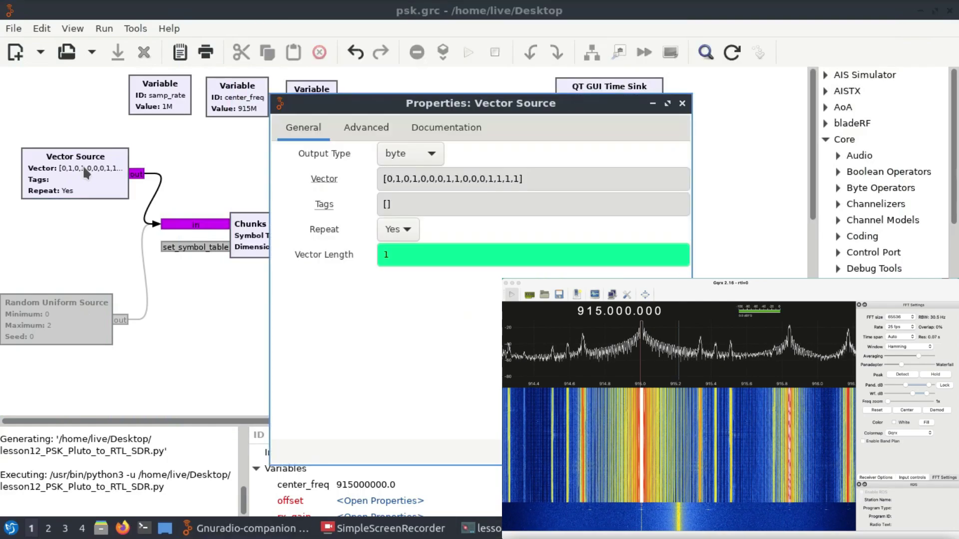
left_click_drag(423, 107, 13, 80)
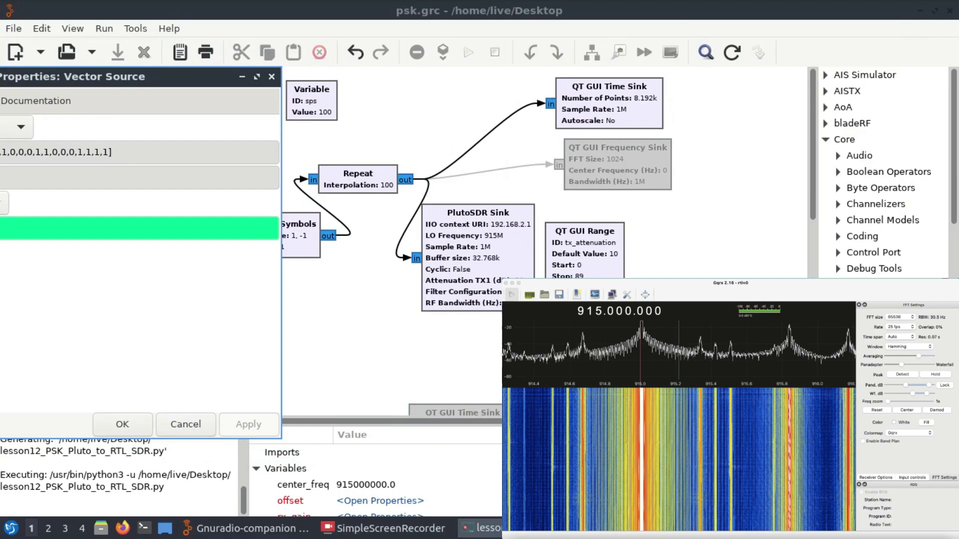
left_click(492, 533)
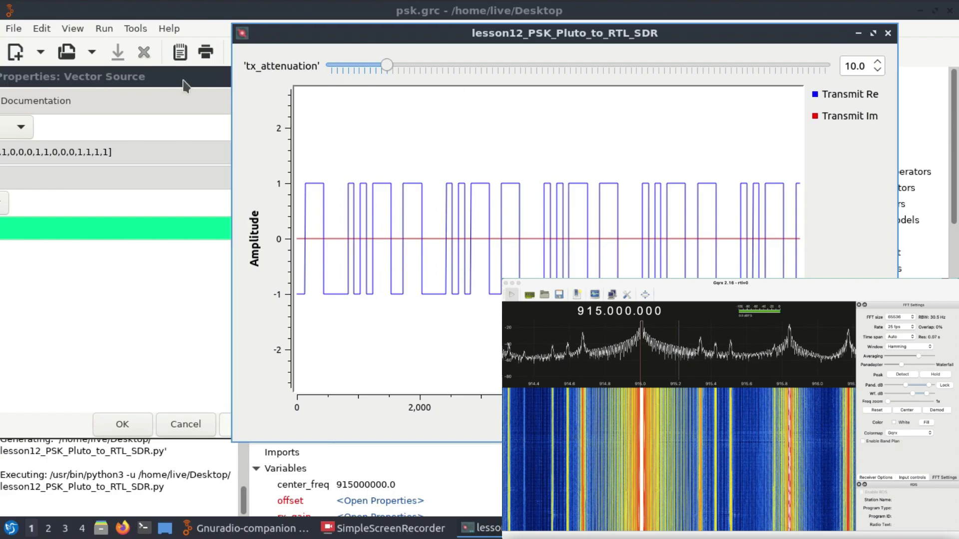
left_click_drag(188, 78, 276, 78)
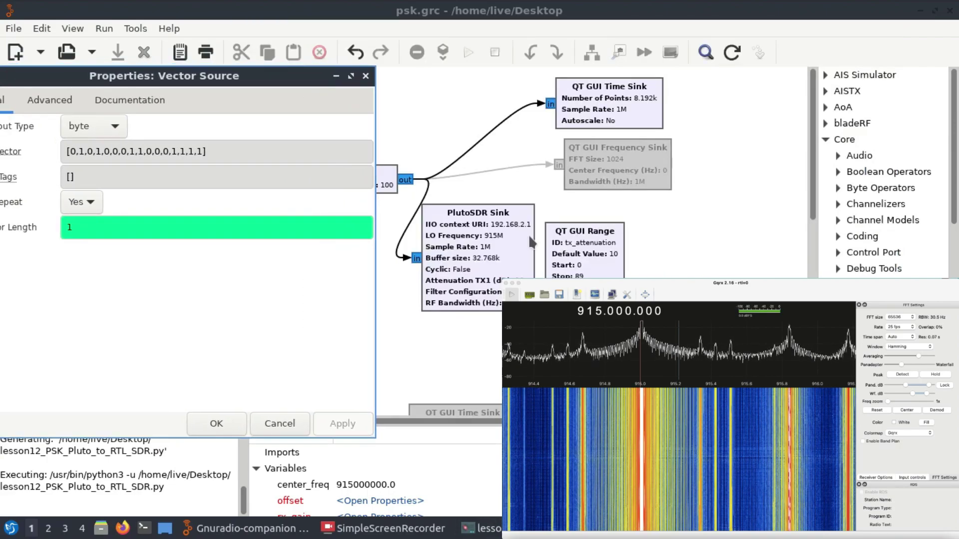
Lower tx_attenuation from 10 to 0, then close the plot window to stop the flowgraph.
left_click(477, 529)
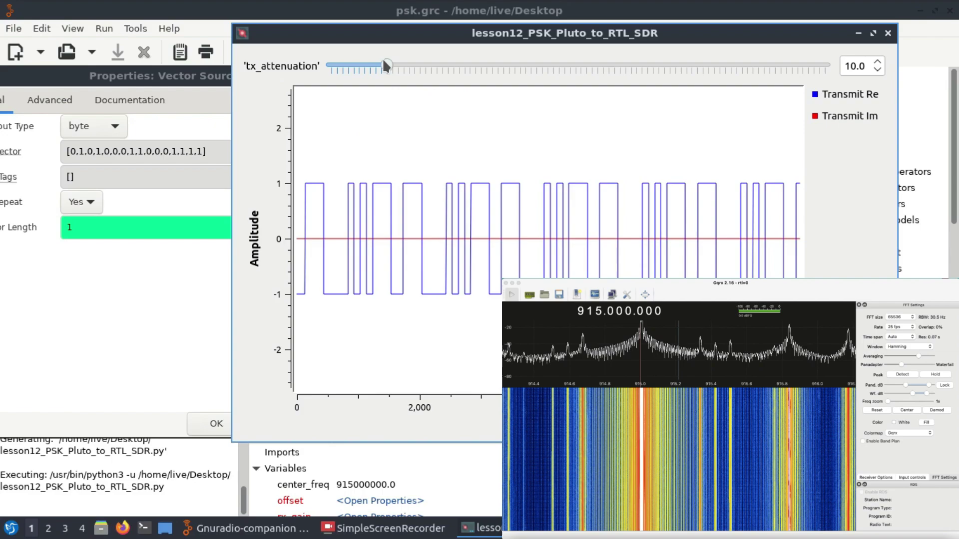
left_click_drag(385, 64, 236, 67)
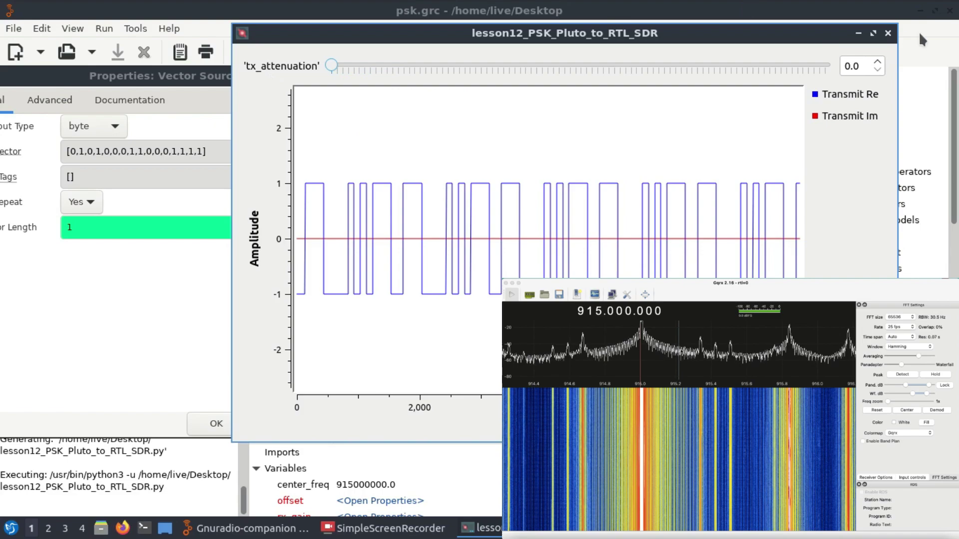
left_click(889, 33)
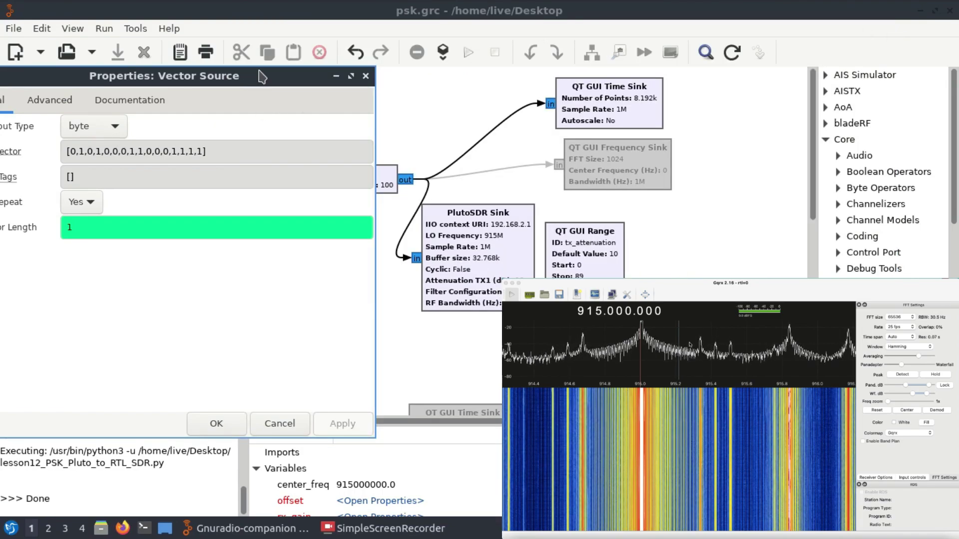
Close the Vector Source properties, disable Vector Source, and enable the Random Uniform Source (min 0, max 2).
left_click_drag(260, 76, 483, 87)
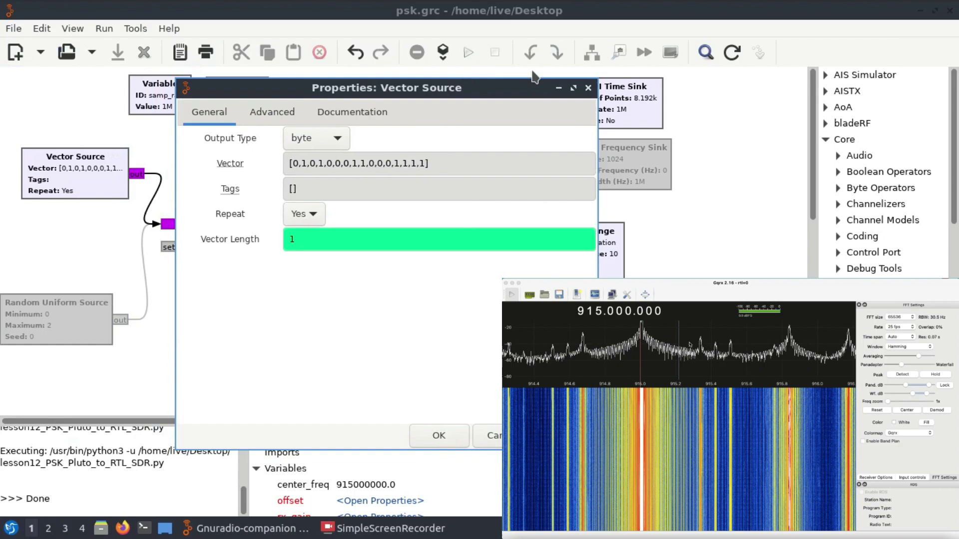
left_click(588, 89)
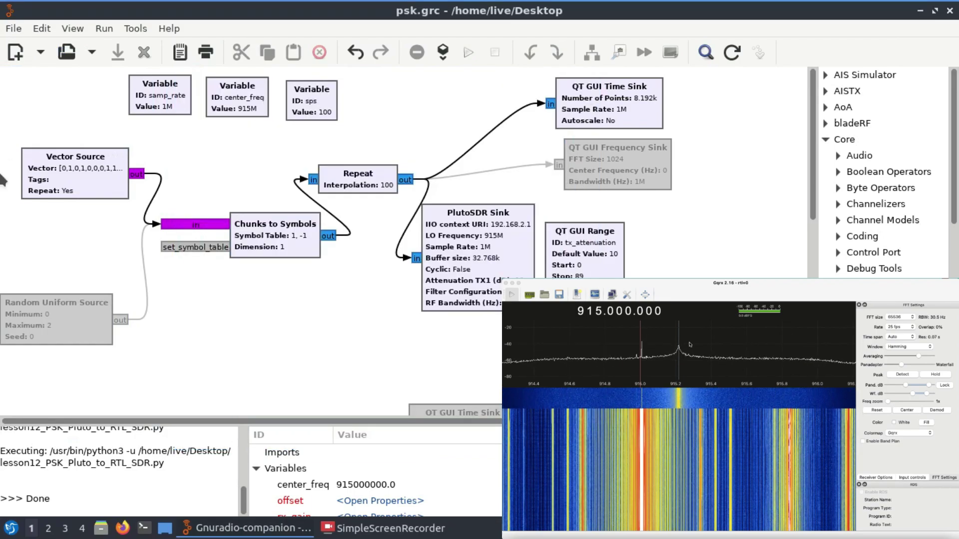
left_click(64, 185)
key("d")
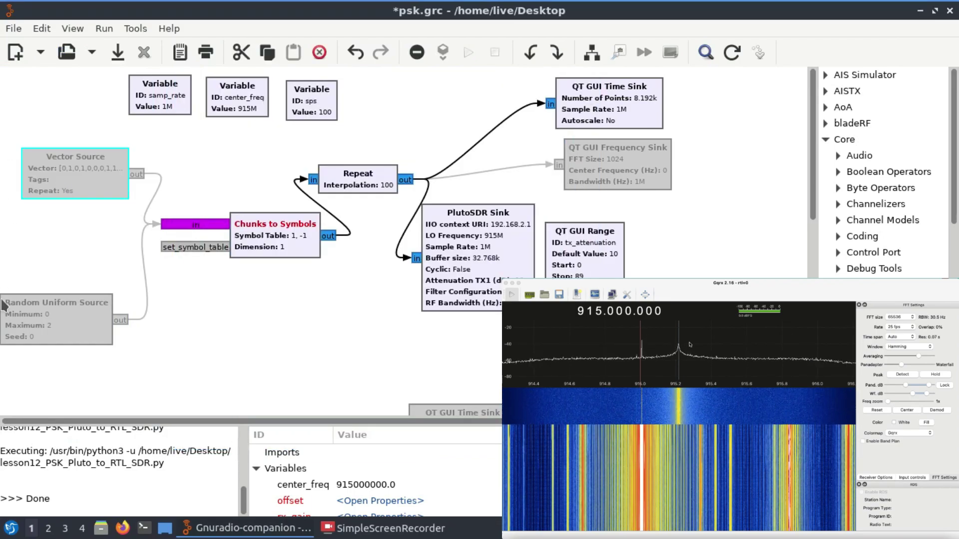
left_click(68, 322)
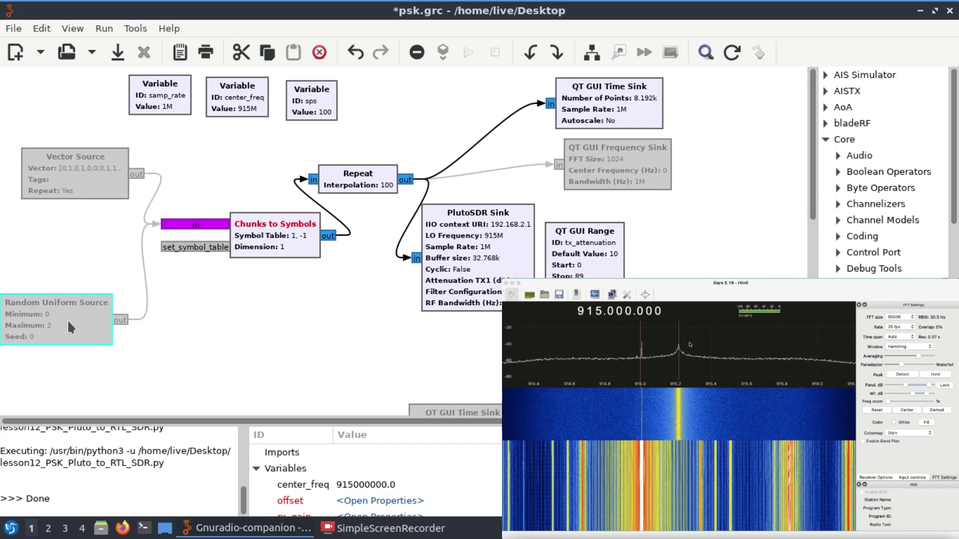
key("e")
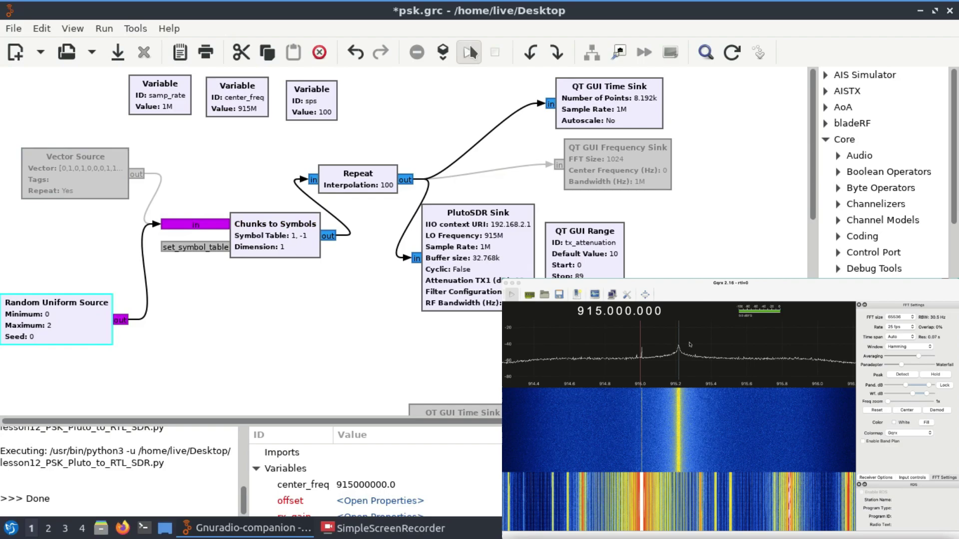
Run psk.grc with random bits, drop tx_attenuation from 10 to 0, then close the plot window.
left_click(470, 50)
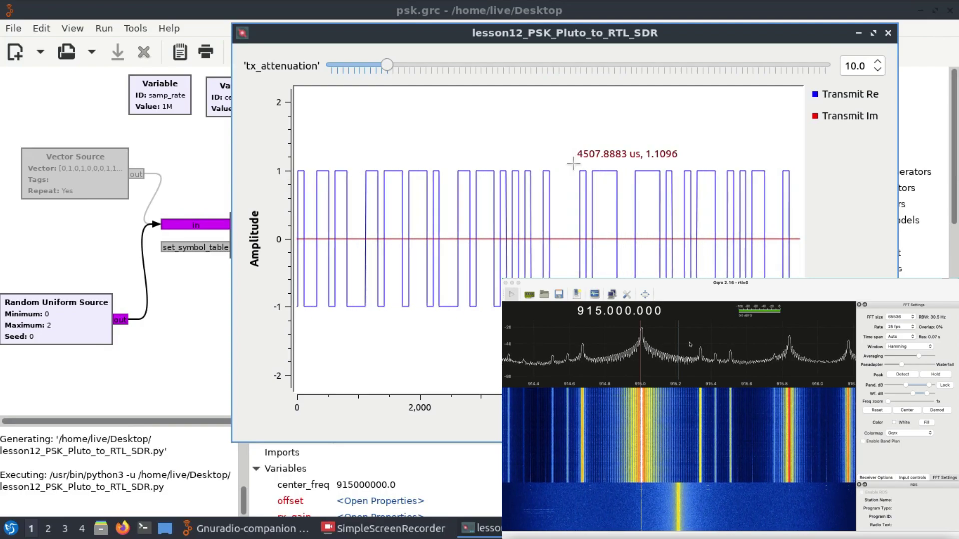
left_click_drag(387, 74, 322, 70)
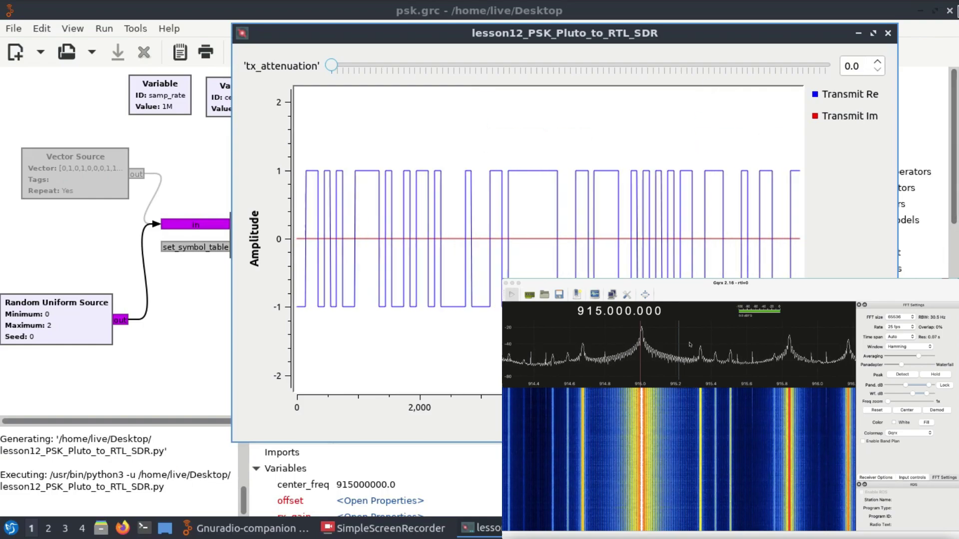
left_click(889, 33)
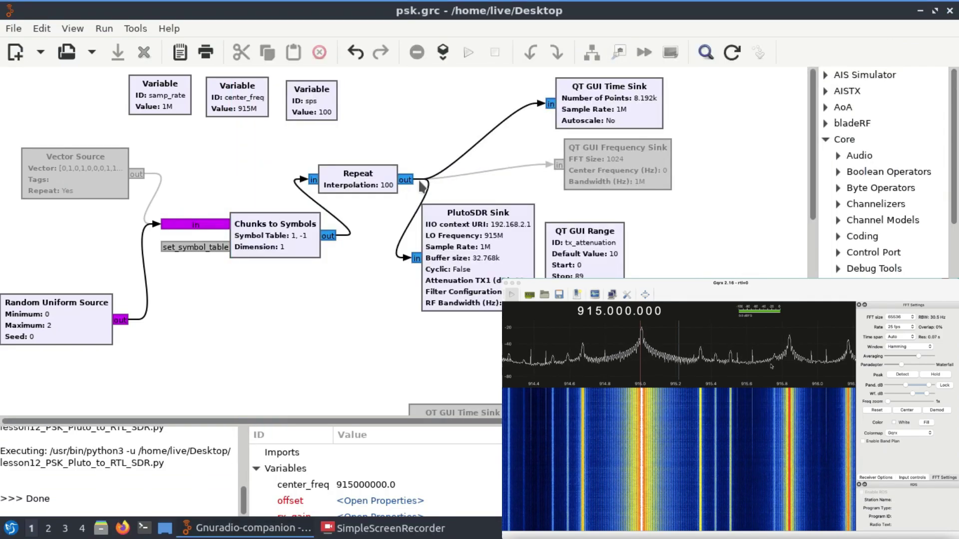
Go to the cons.grc flowgraph and review the Constellation Modulator's settings without changing them.
mouse_move(210, 529)
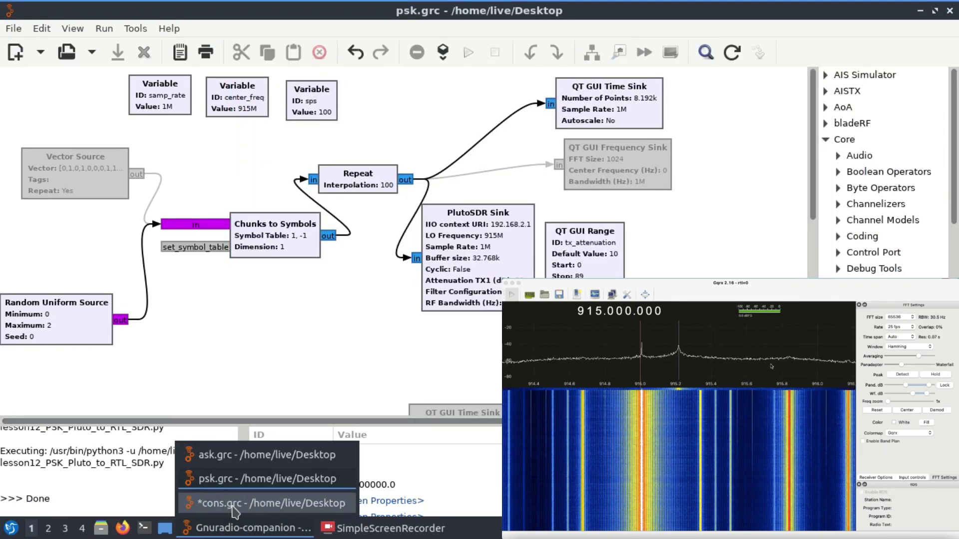
left_click(235, 503)
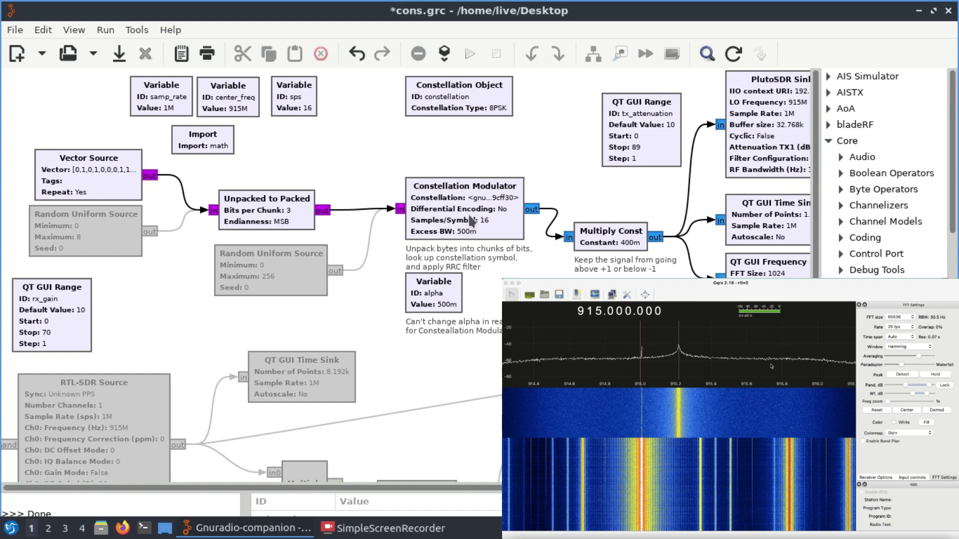
double_click(461, 200)
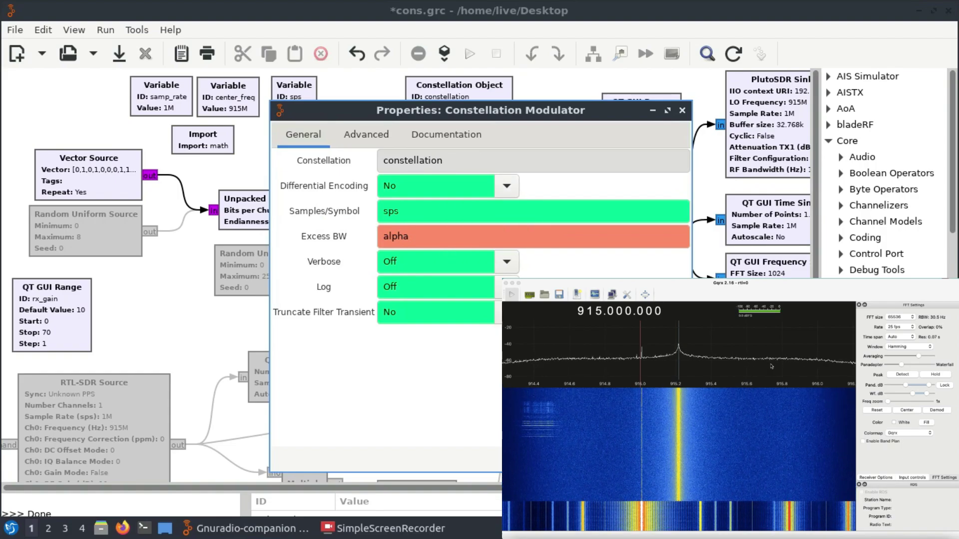
key("Escape")
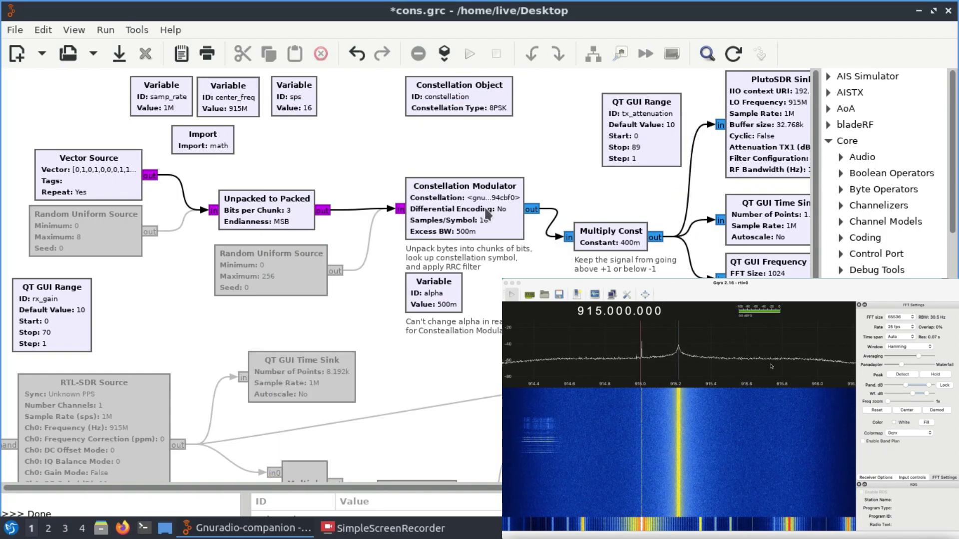
Change the Constellation Object's type from 8PSK to BPSK.
double_click(458, 111)
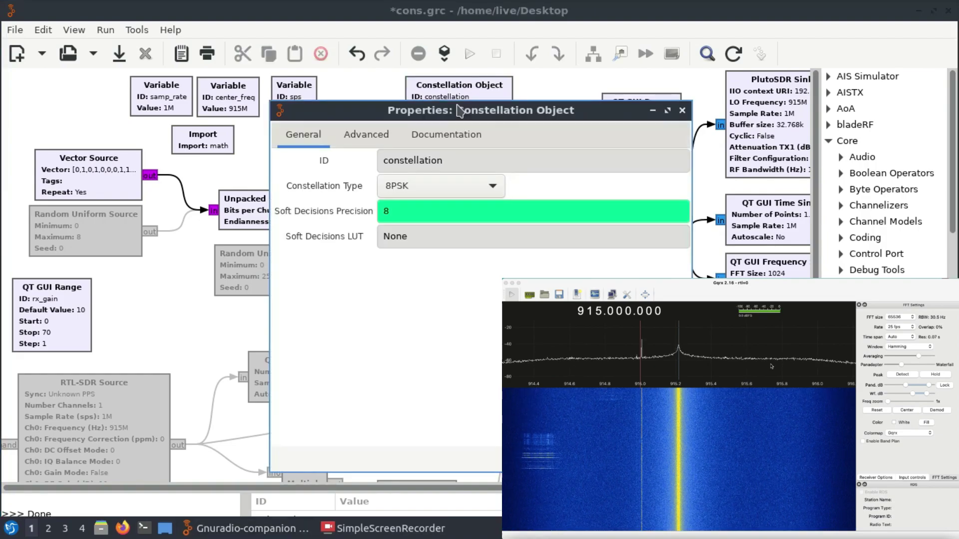
left_click(487, 187)
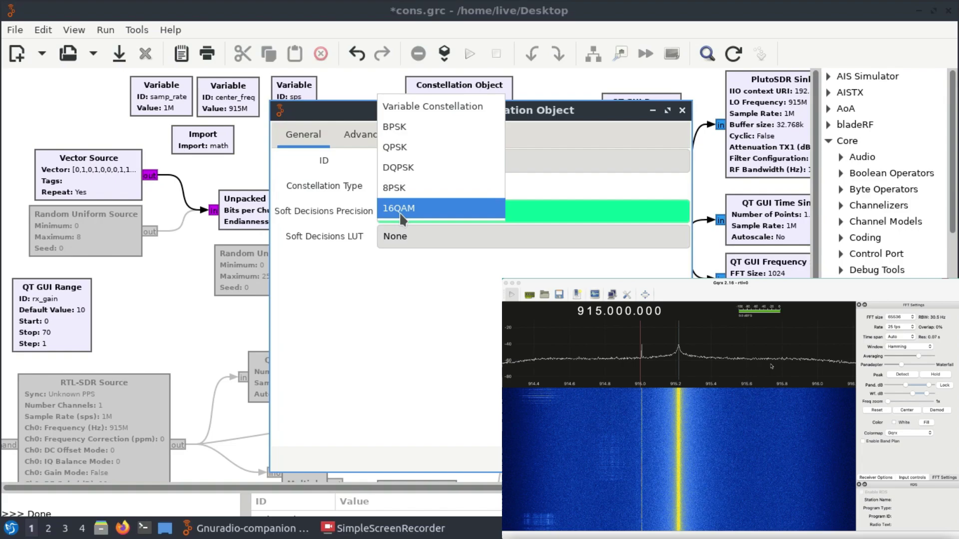
left_click(403, 127)
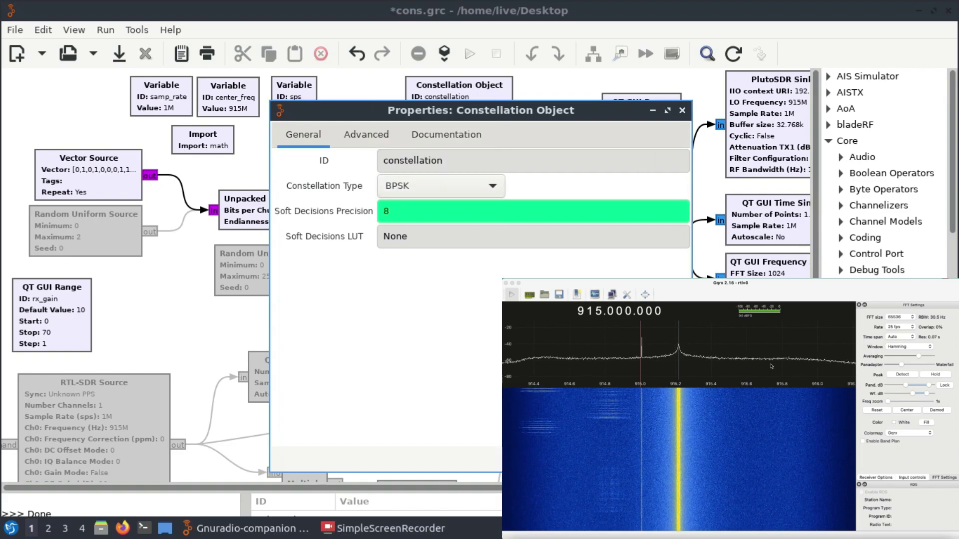
key("Return")
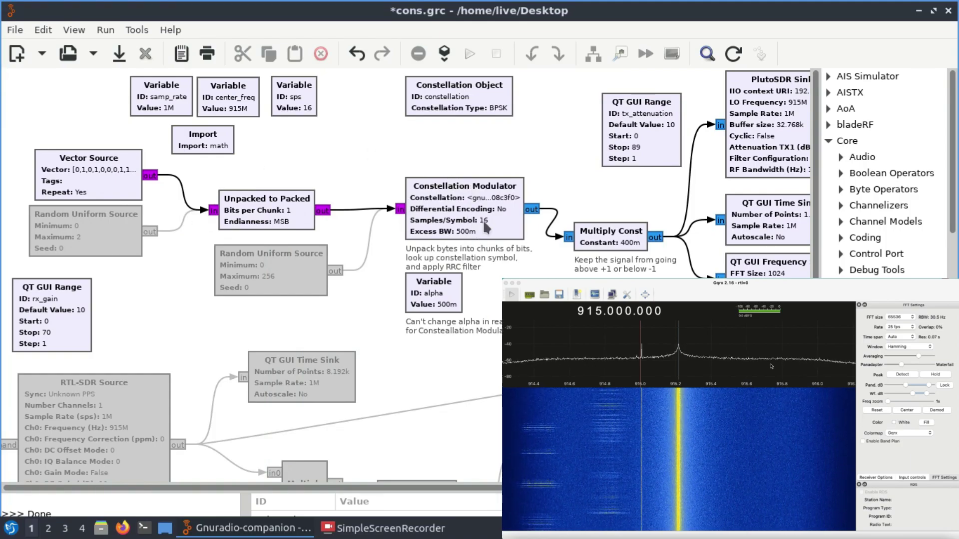
double_click(485, 183)
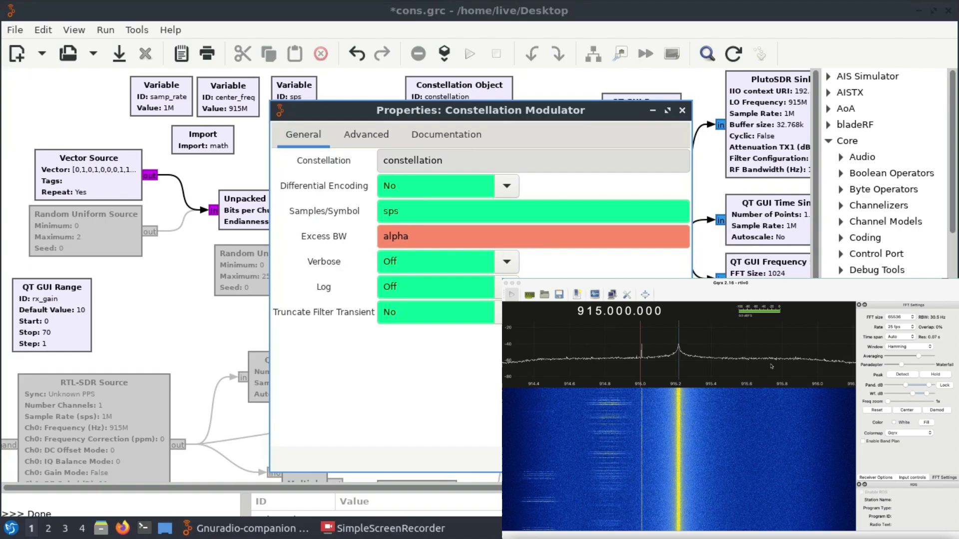
key("Escape")
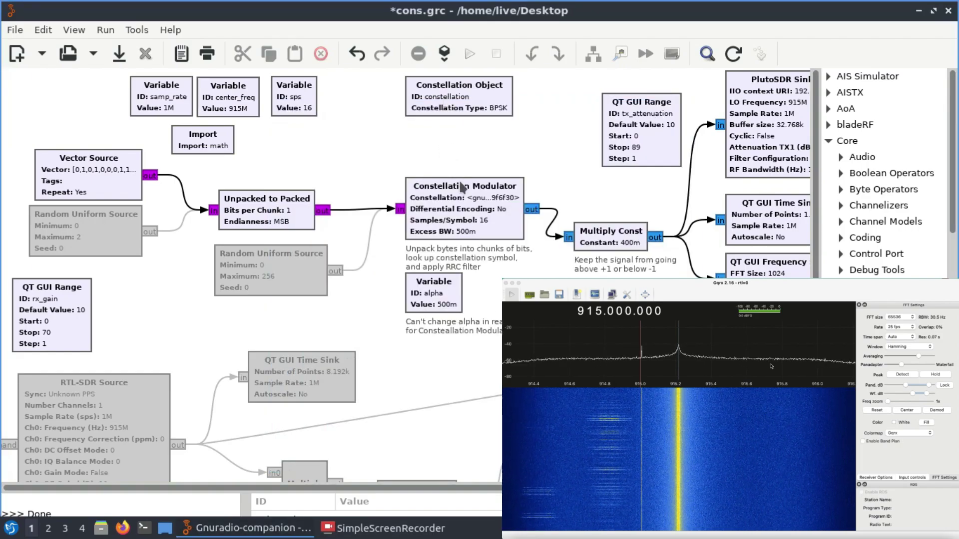
double_click(464, 198)
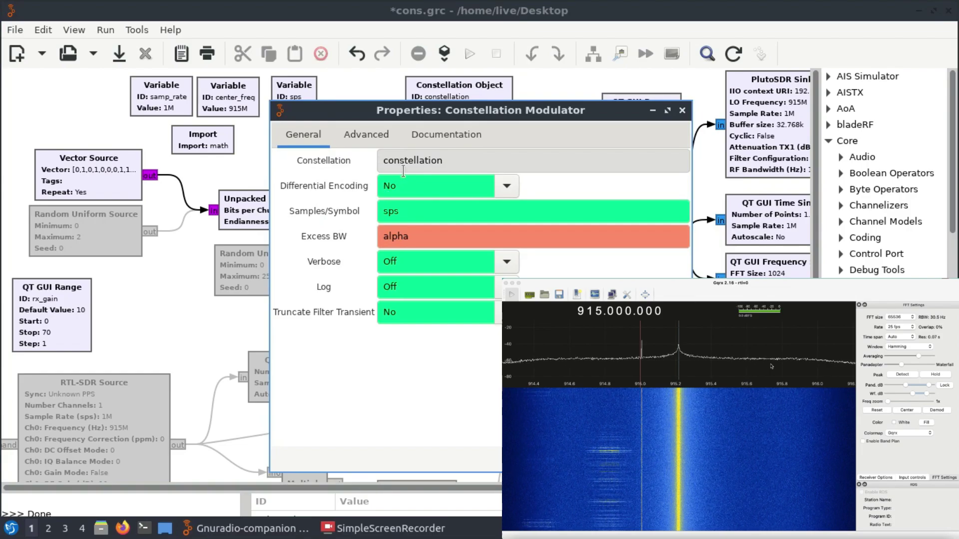
key("Escape")
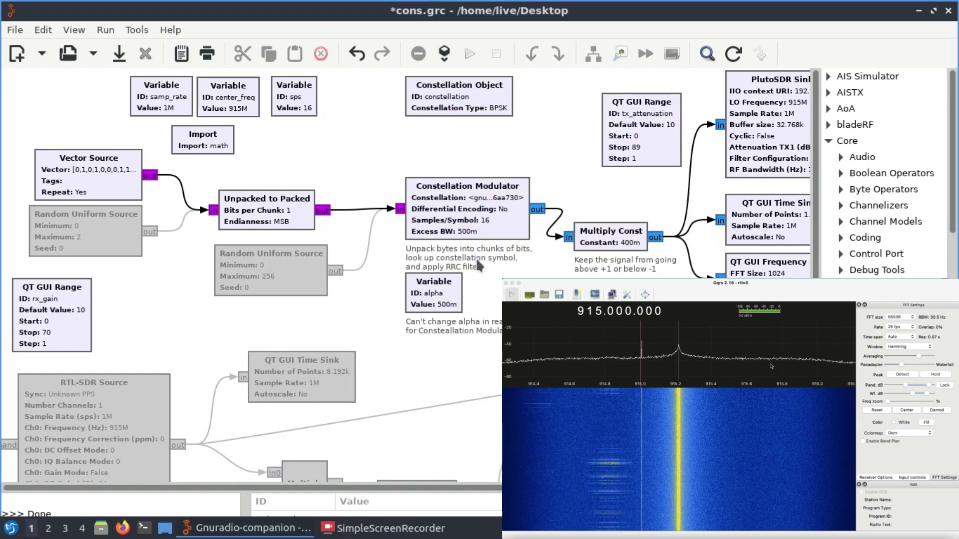
double_click(454, 111)
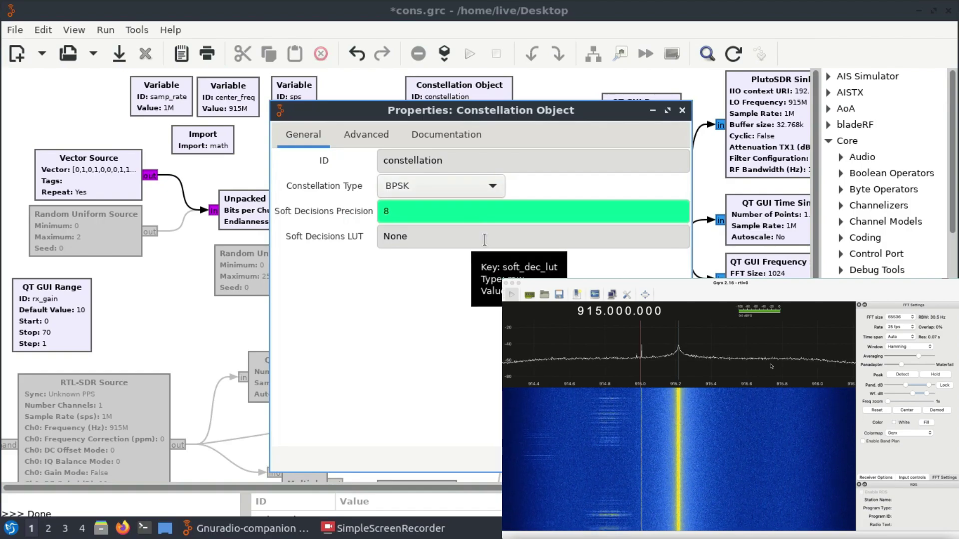
key("Return")
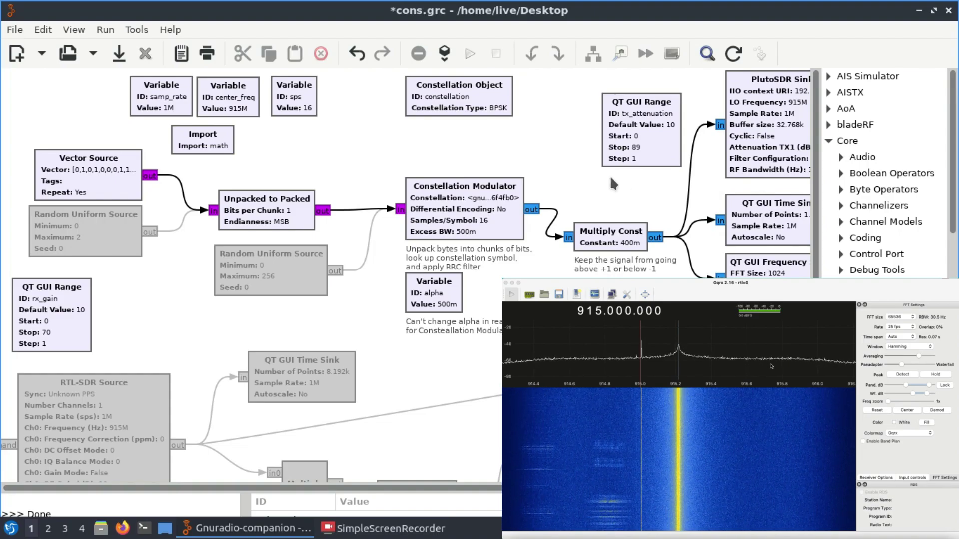
Run the BPSK flowgraph, drop tx_attenuation to 0, then close the Qt GUI window.
left_click(464, 54)
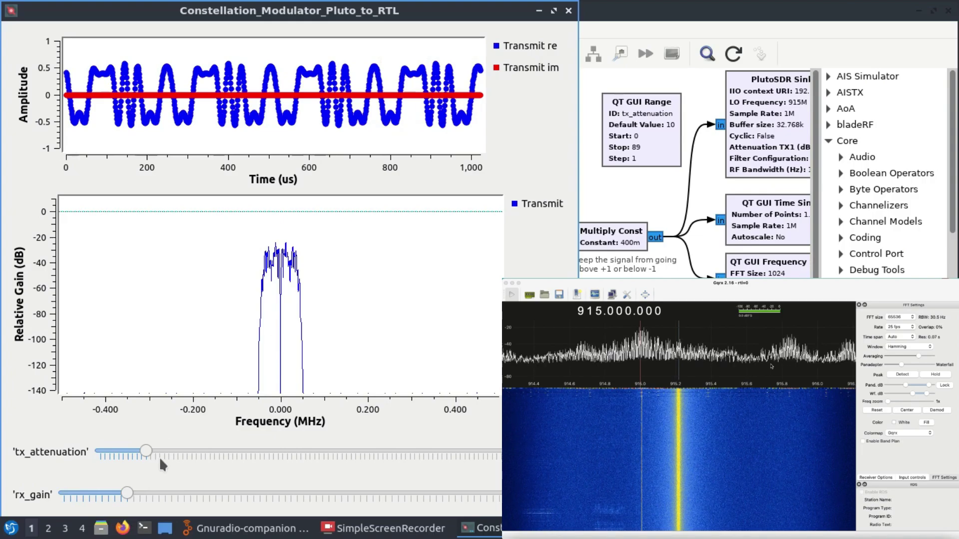
left_click_drag(146, 451, 64, 454)
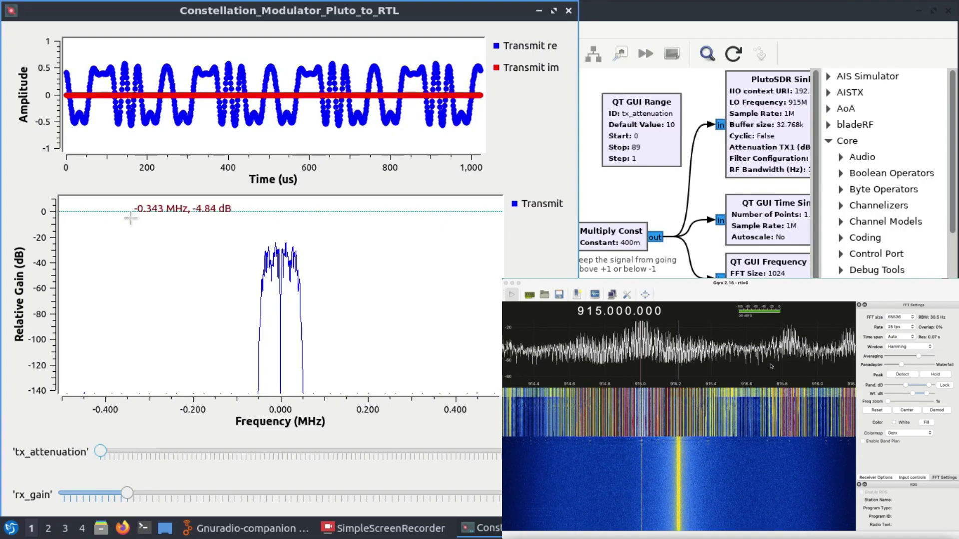
left_click(569, 11)
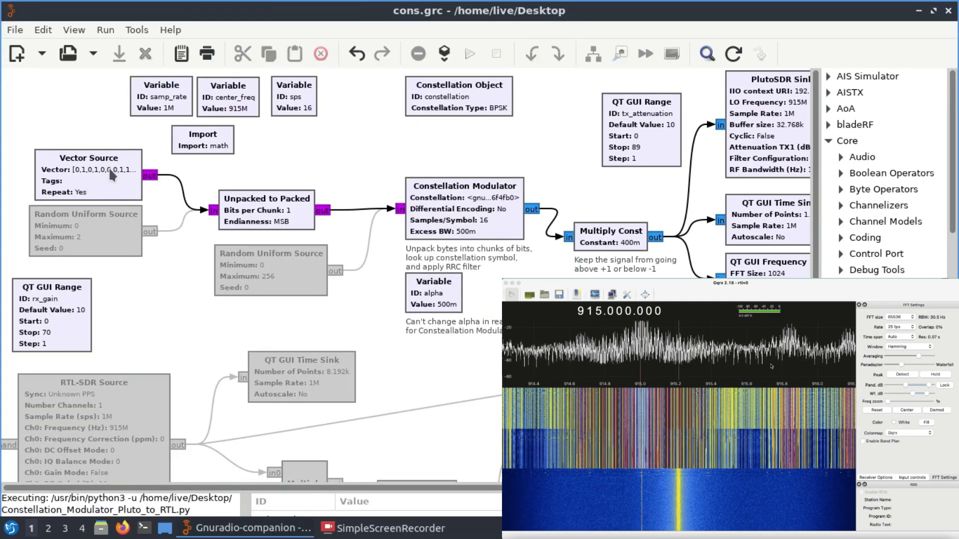
Disable the Vector Source, enable the Random Uniform Source, and run the flowgraph.
left_click(85, 175)
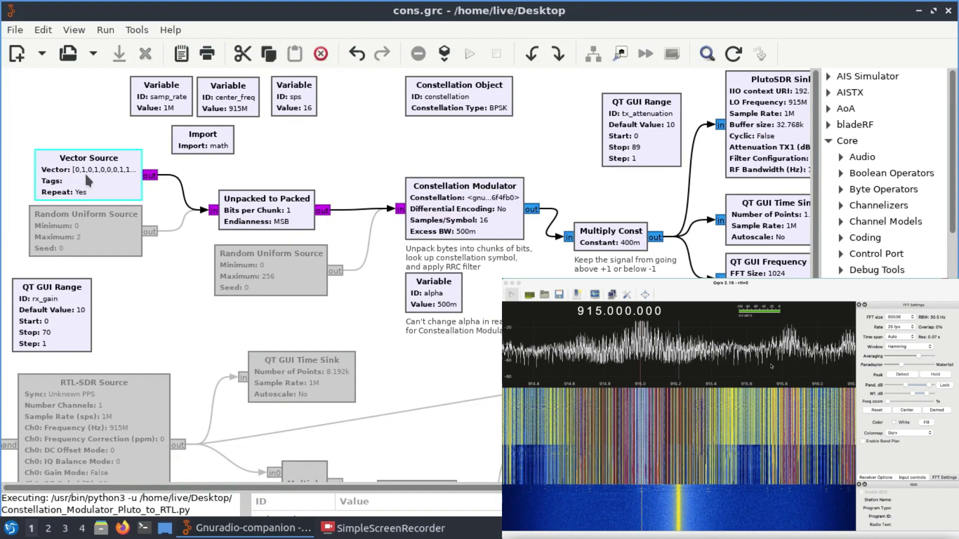
key("d")
left_click(80, 226)
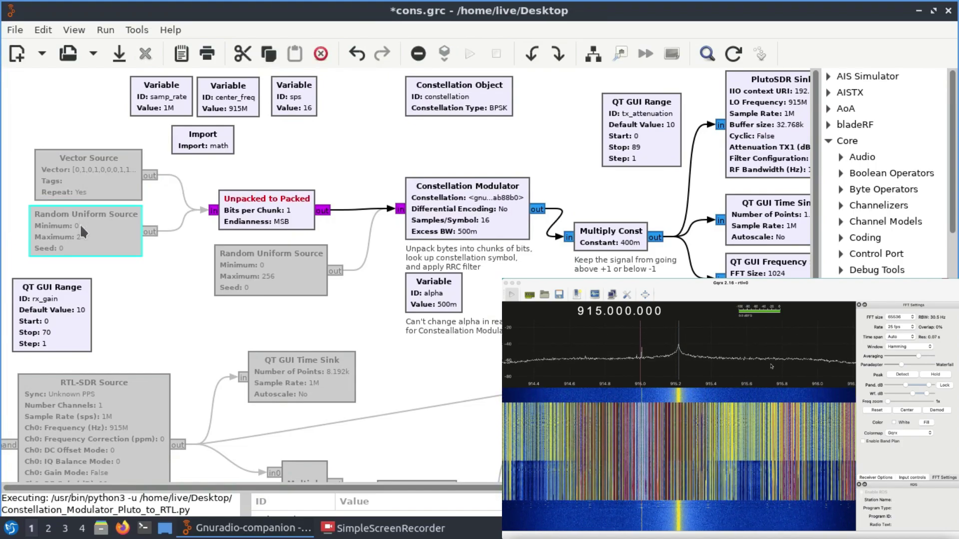
key("e")
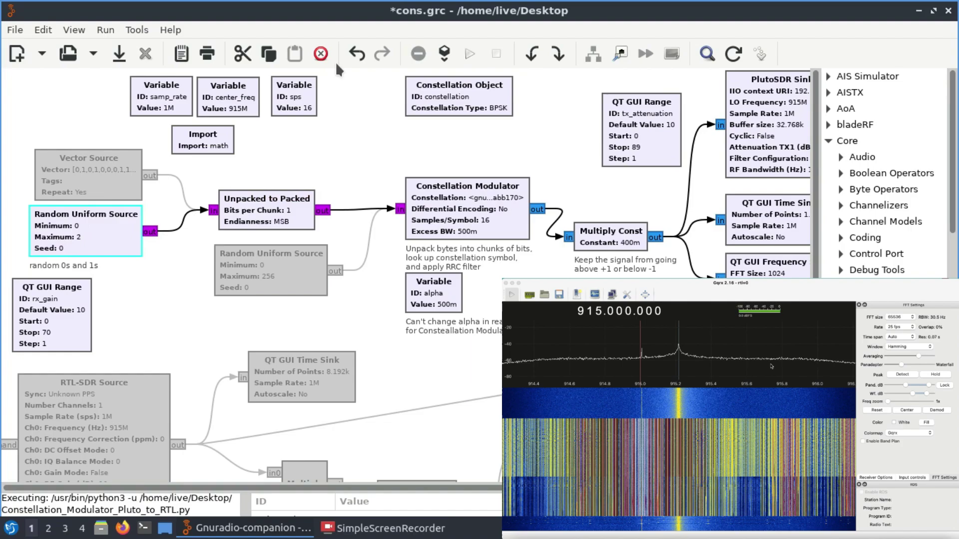
left_click(468, 54)
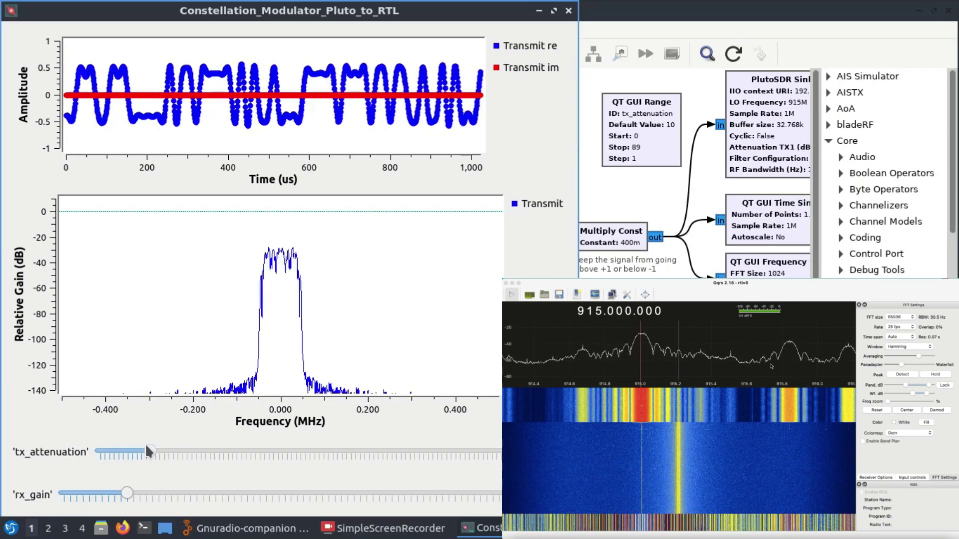
Drop tx_attenuation to 0 for the random-bit BPSK run, then close its window.
left_click_drag(145, 444, 32, 448)
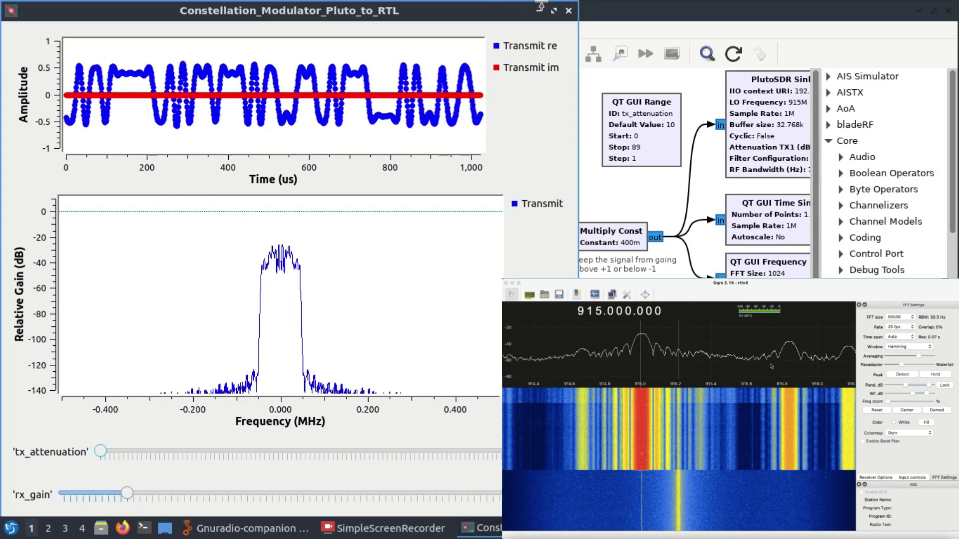
left_click(568, 10)
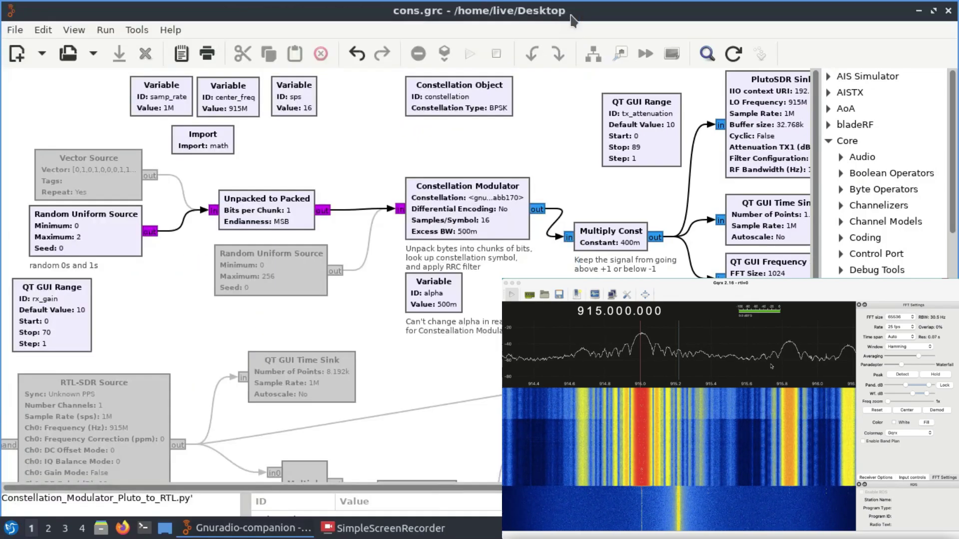
Set the Constellation Object's type to QPSK.
double_click(482, 116)
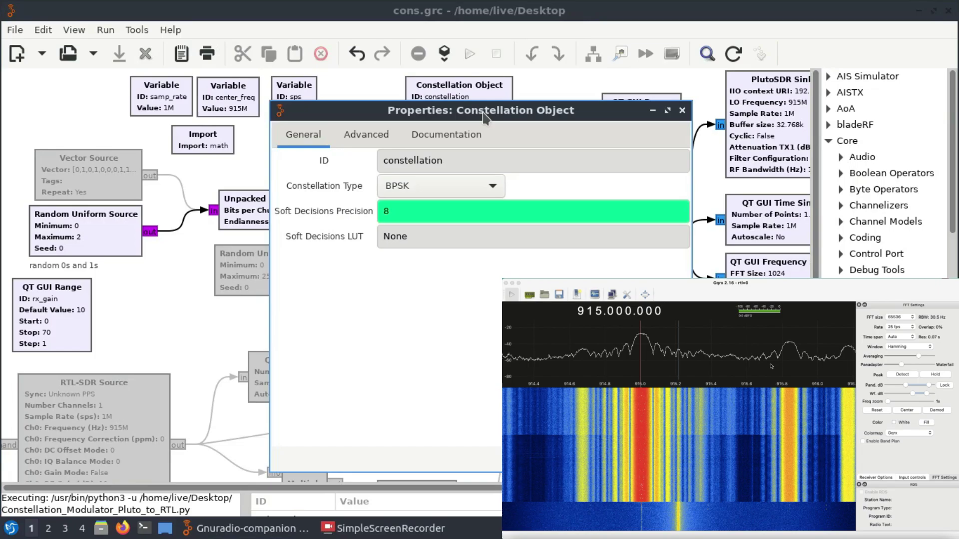
left_click(493, 189)
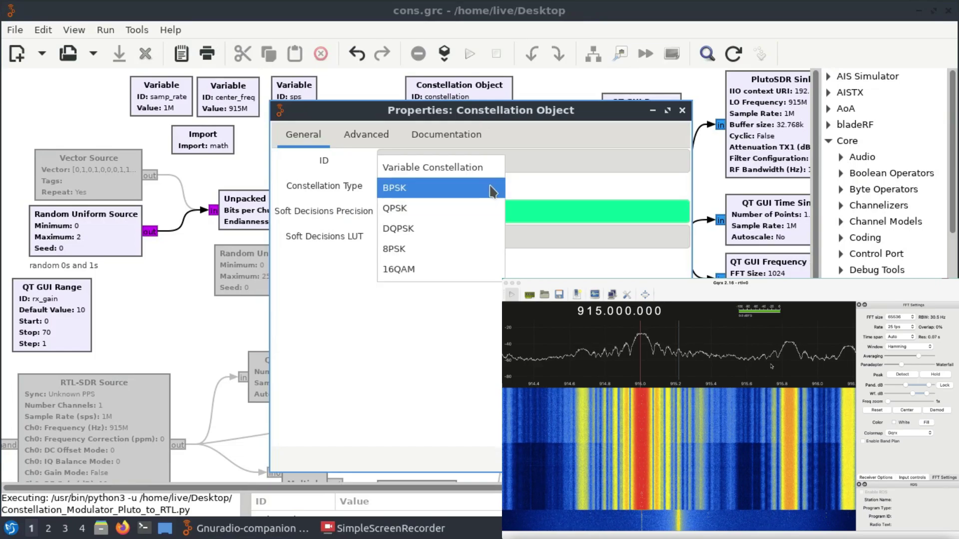
left_click(421, 209)
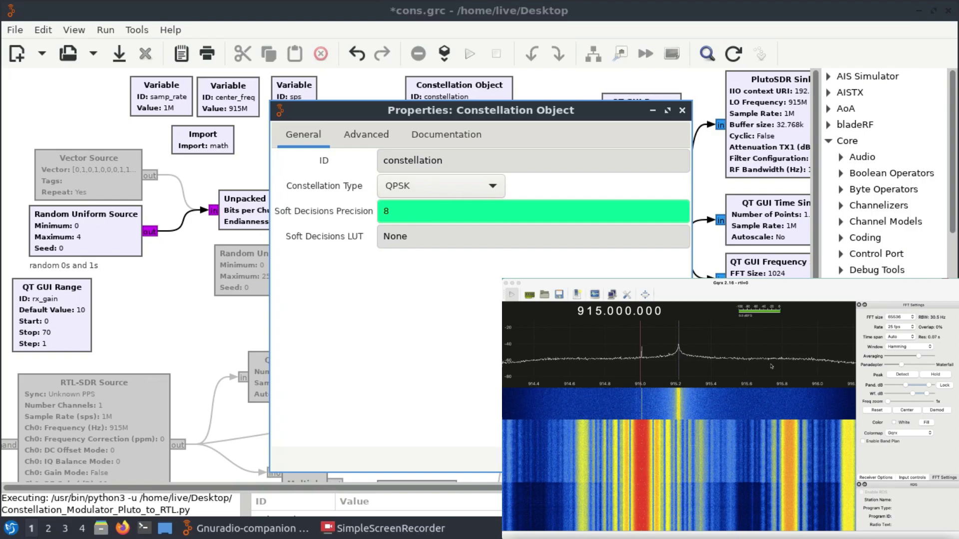
key("Return")
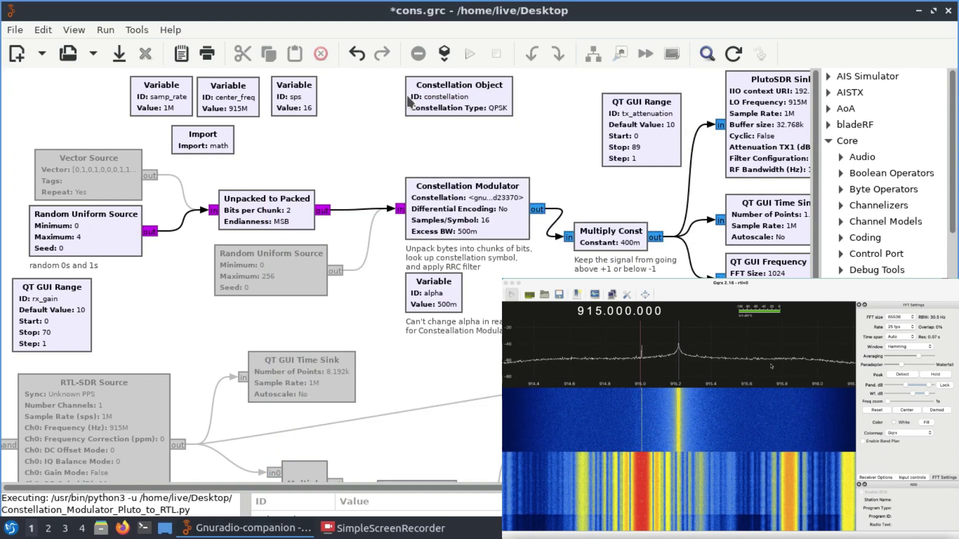
Run the QPSK flowgraph with tx_attenuation at 0, then close the Qt GUI window.
left_click(466, 58)
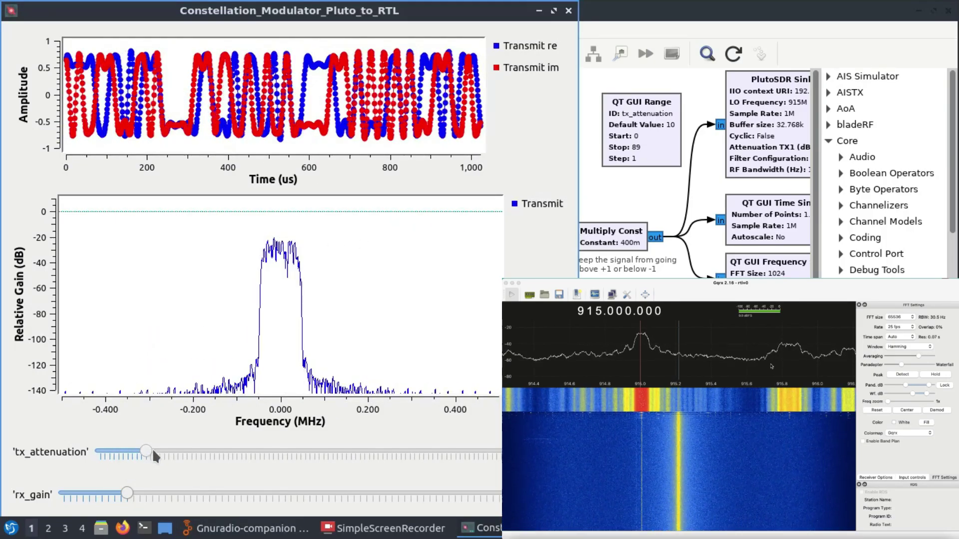
left_click_drag(152, 448, 74, 448)
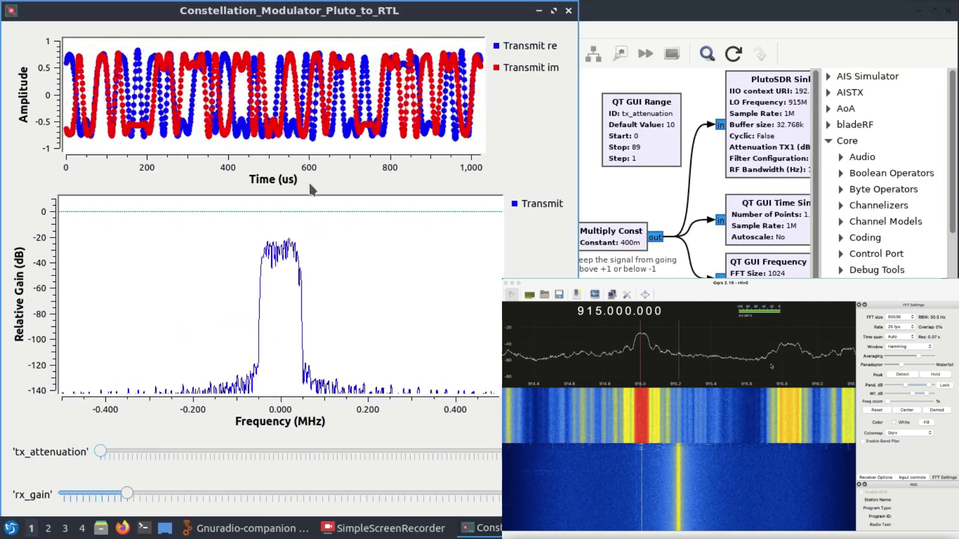
left_click(569, 11)
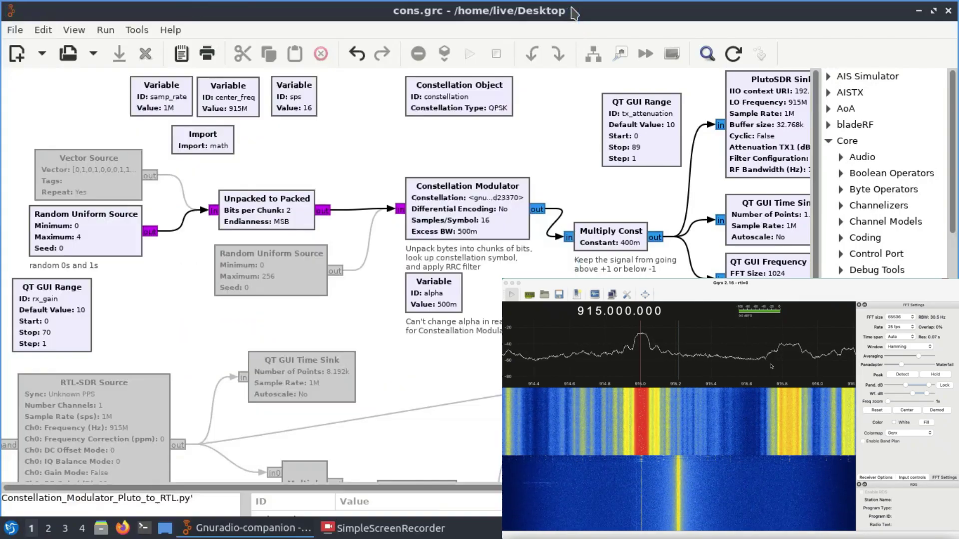
Set the Constellation Object's type back to BPSK.
double_click(494, 103)
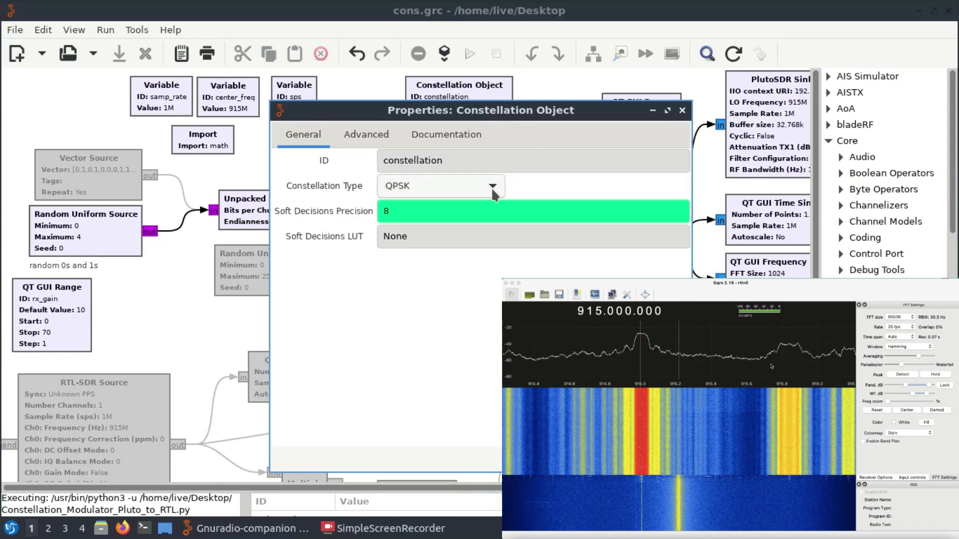
left_click(450, 189)
left_click(411, 169)
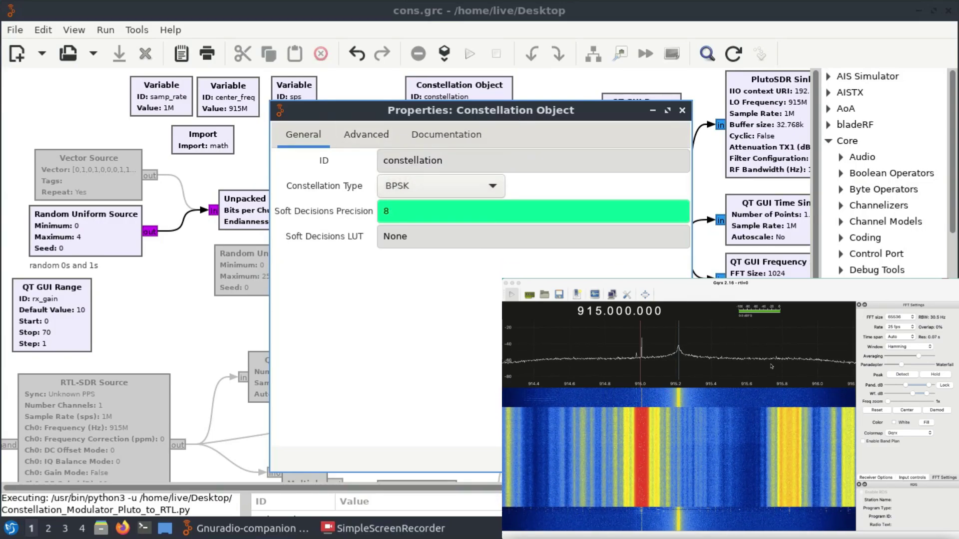
key("Return")
Run the BPSK flowgraph, start Gqrx receiving, set tx_attenuation to 0, then stop the run.
left_click(472, 53)
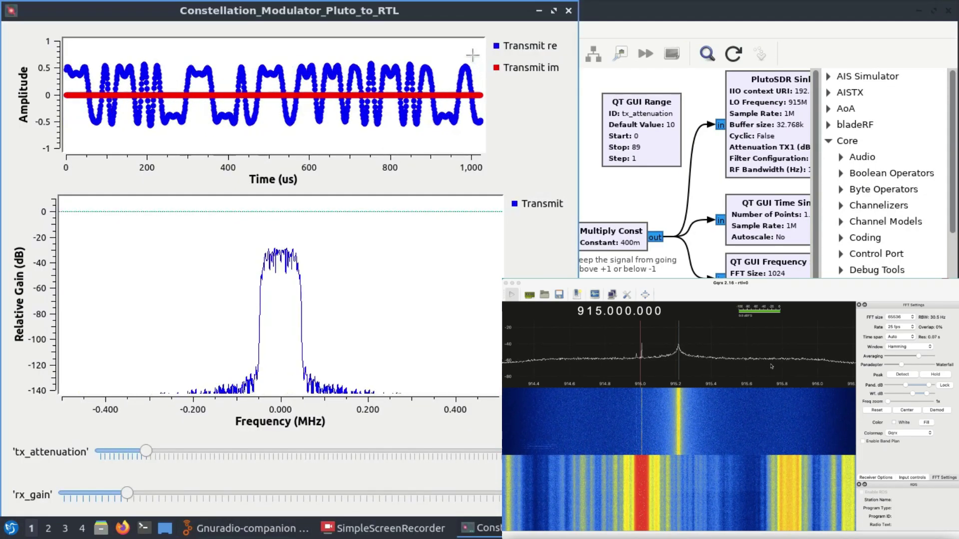
left_click(511, 295)
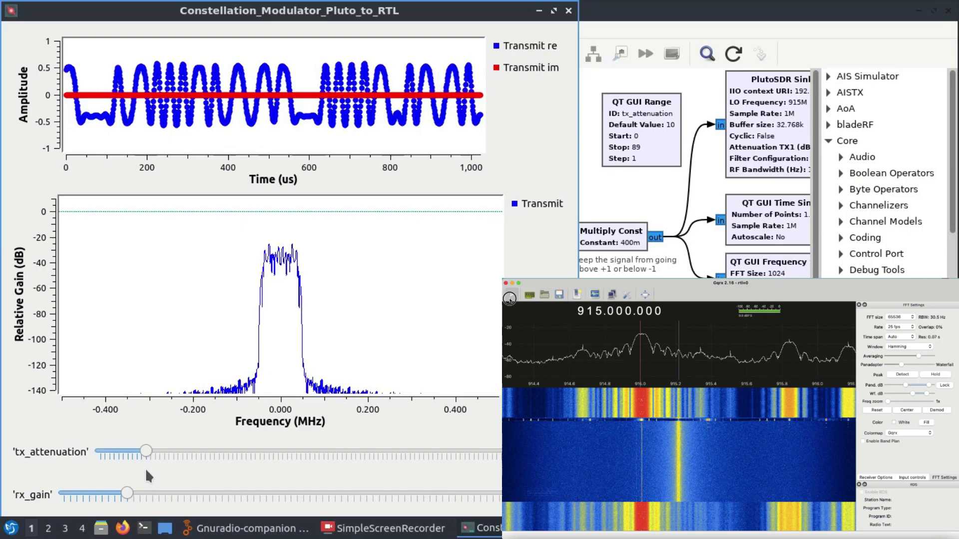
left_click_drag(145, 451, 45, 464)
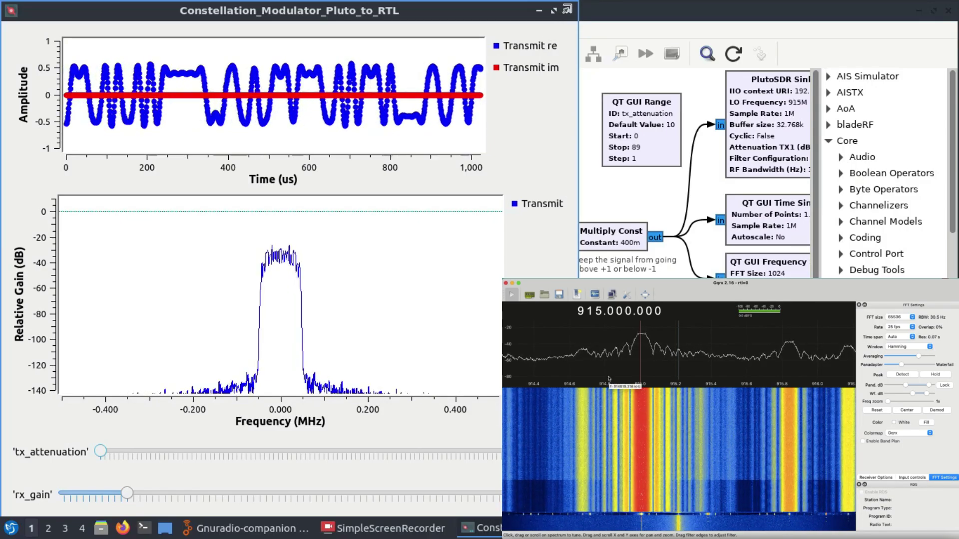
left_click(568, 10)
key("F6")
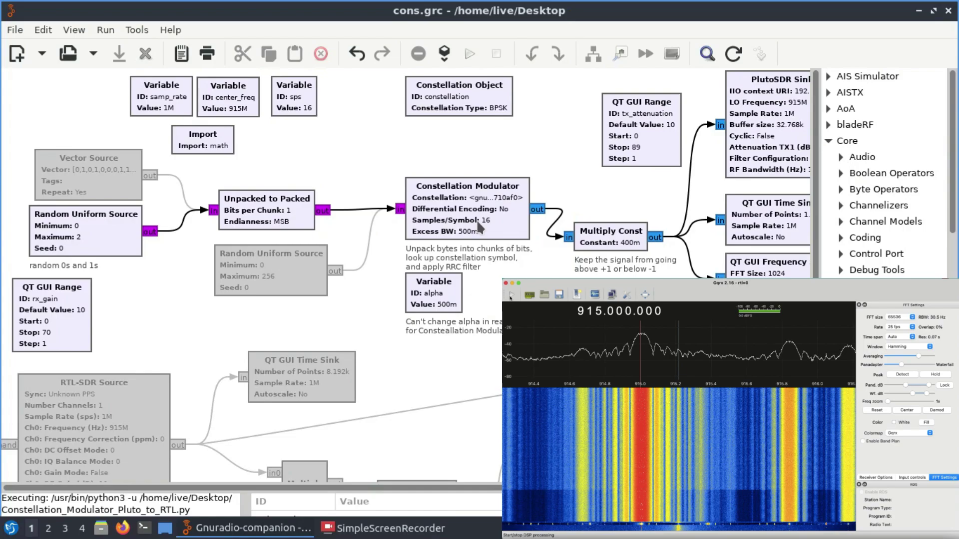
Set the Constellation Object's type to QPSK.
double_click(477, 112)
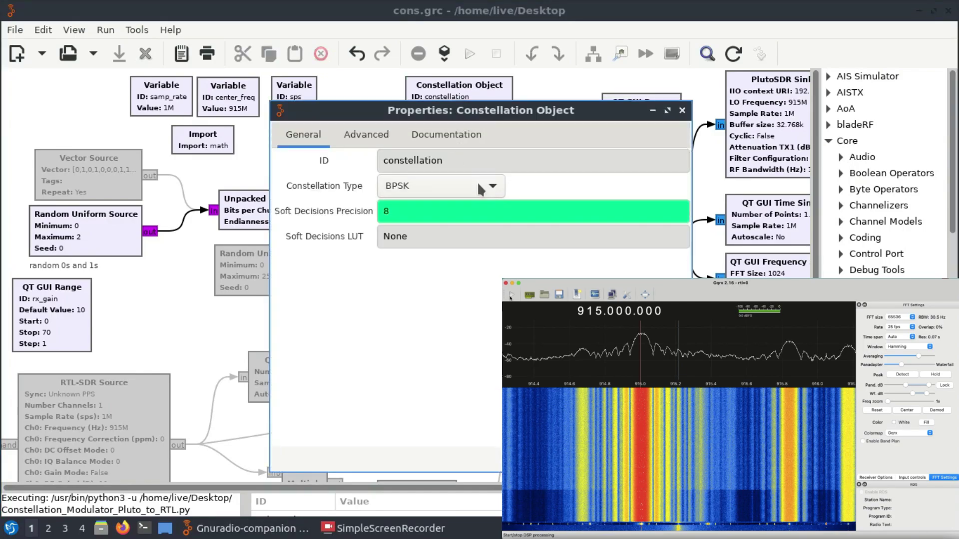
left_click(483, 194)
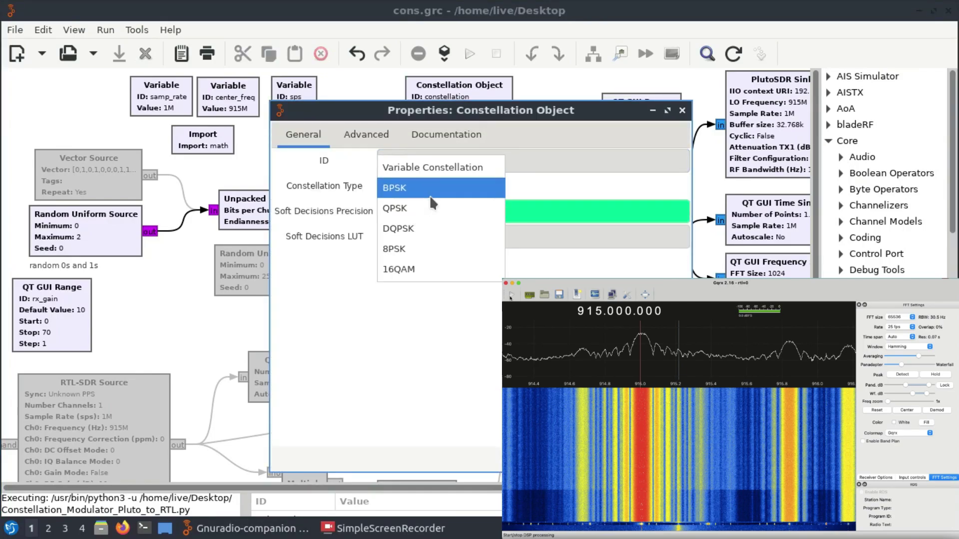
left_click(428, 209)
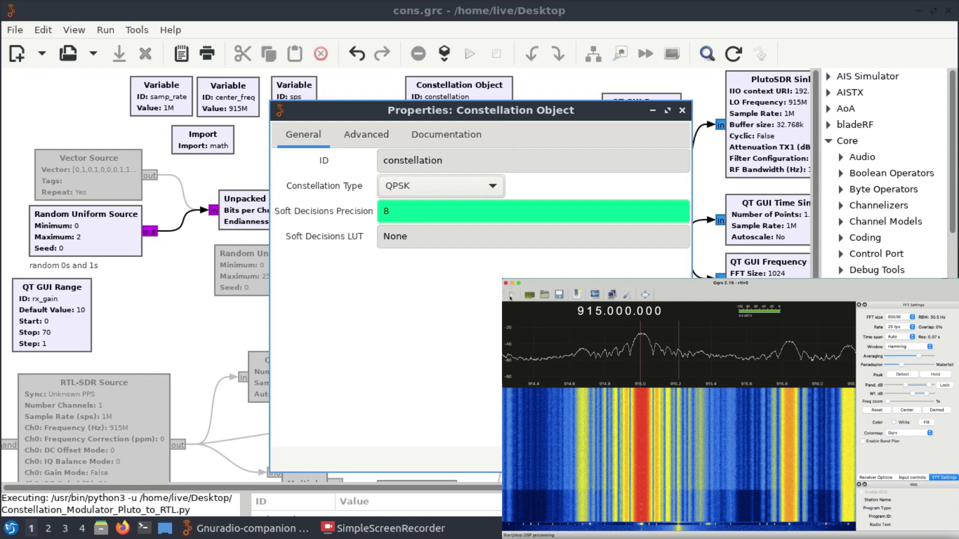
key("Return")
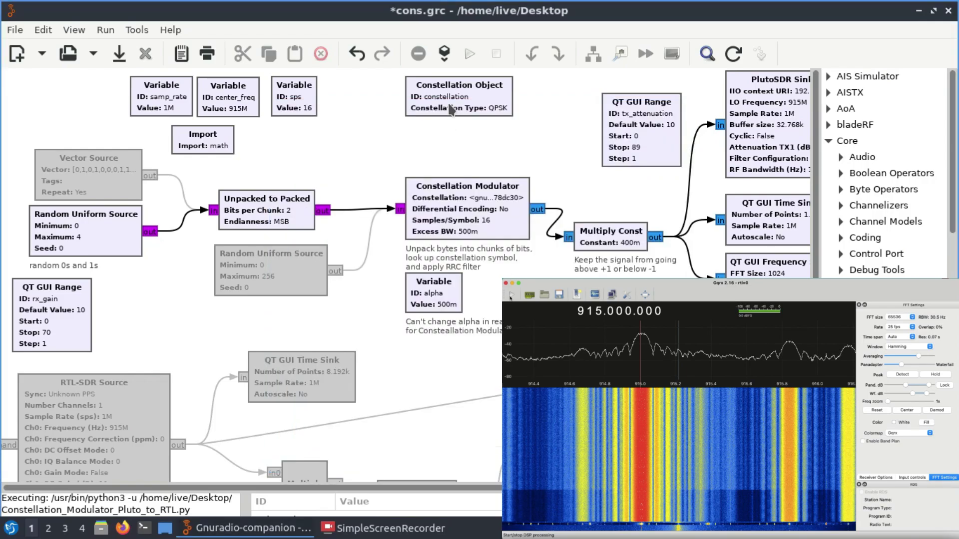
Transmit QPSK at tx_attenuation 0, stop the run, and reopen the Constellation Object properties.
left_click(470, 55)
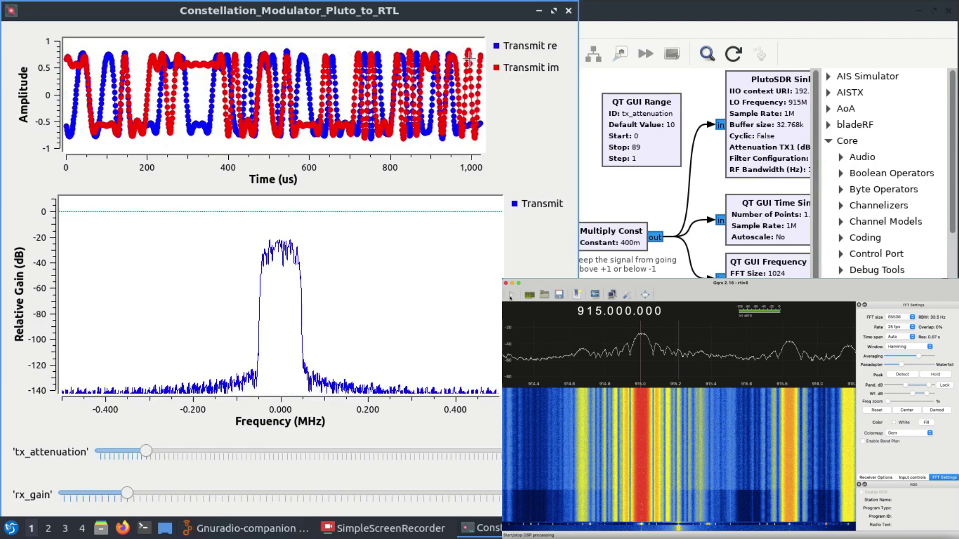
left_click_drag(146, 451, 43, 452)
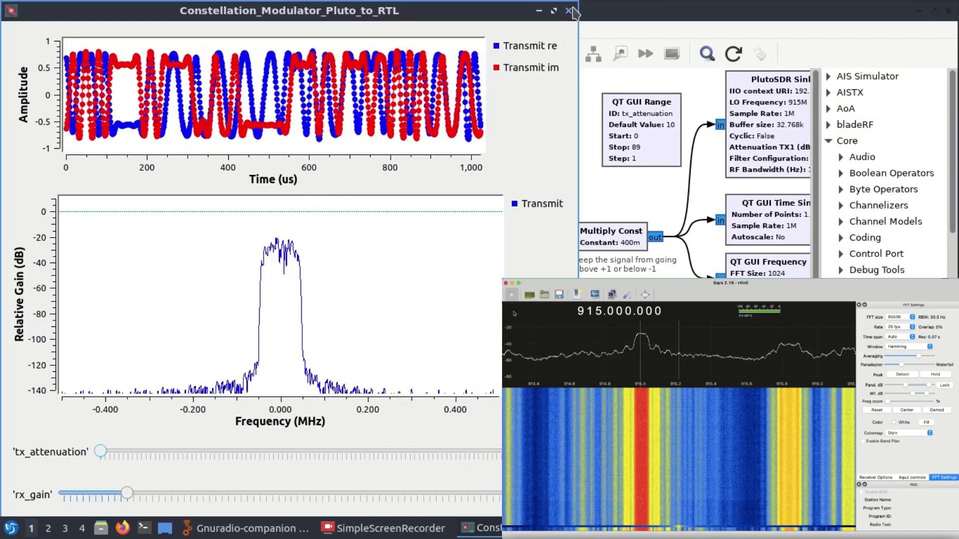
key("alt+F4")
double_click(499, 104)
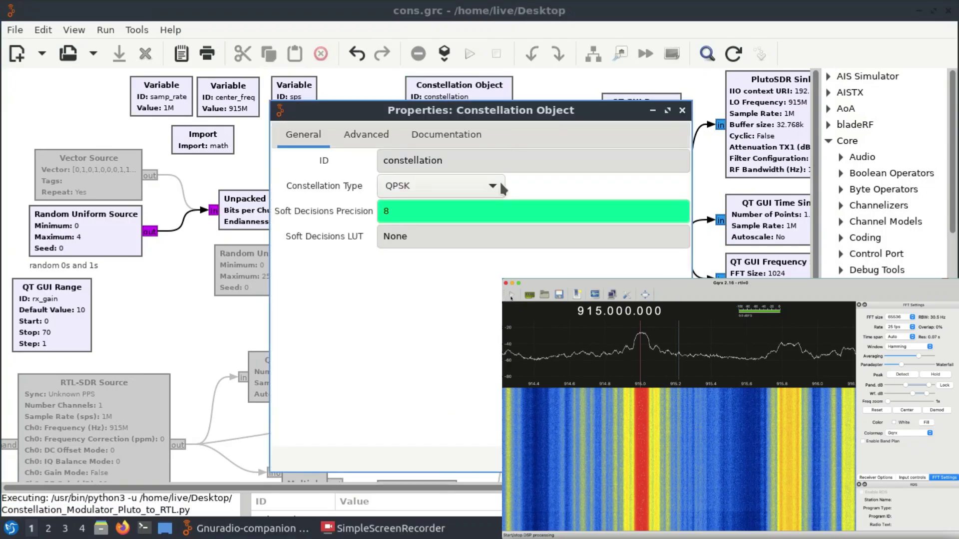
Set the Constellation Type to DQPSK, transmit at tx_attenuation 0, then stop the run.
left_click(491, 193)
left_click(426, 205)
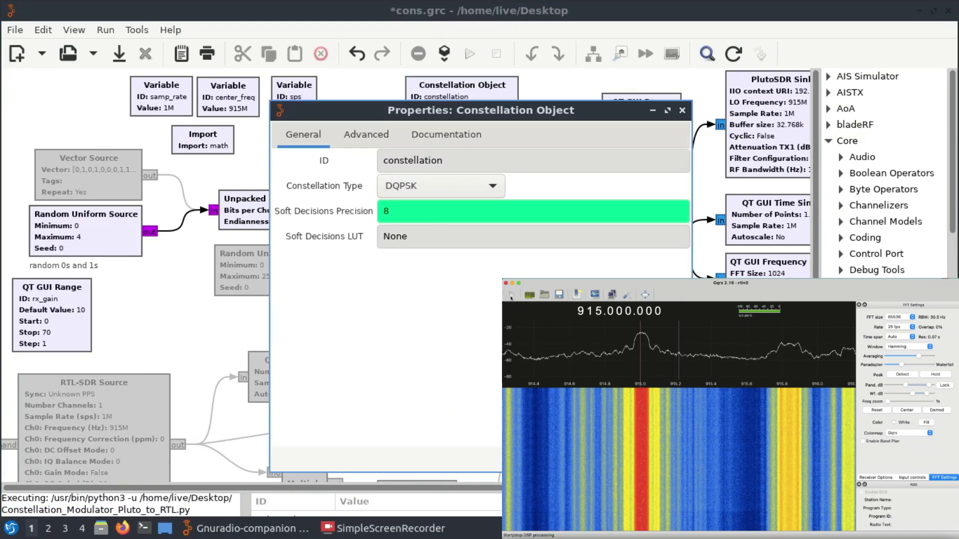
key("Return")
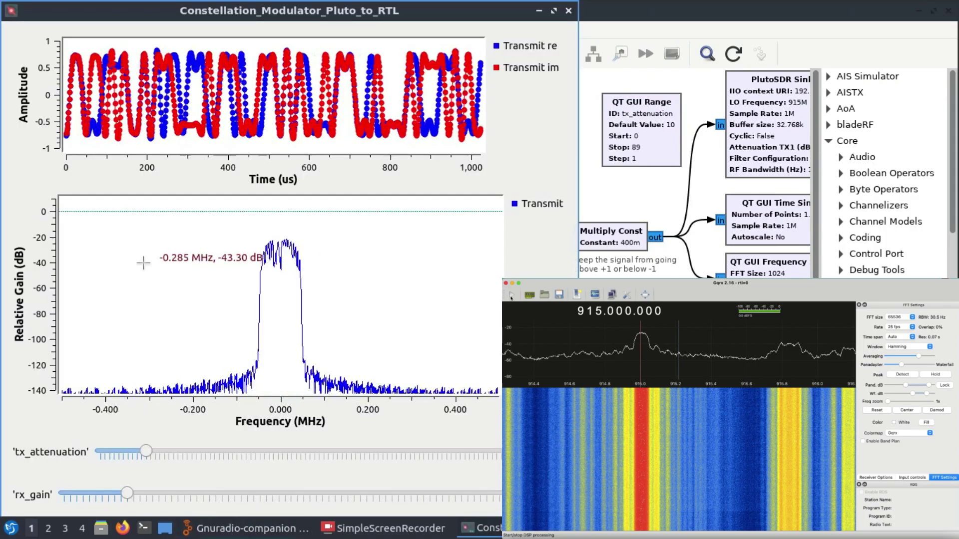
left_click_drag(146, 446, 30, 445)
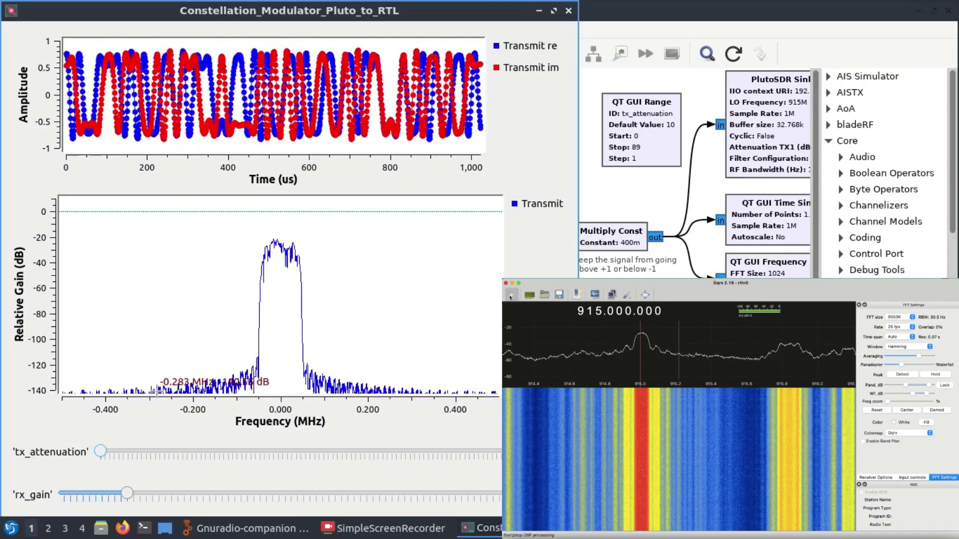
left_click(568, 10)
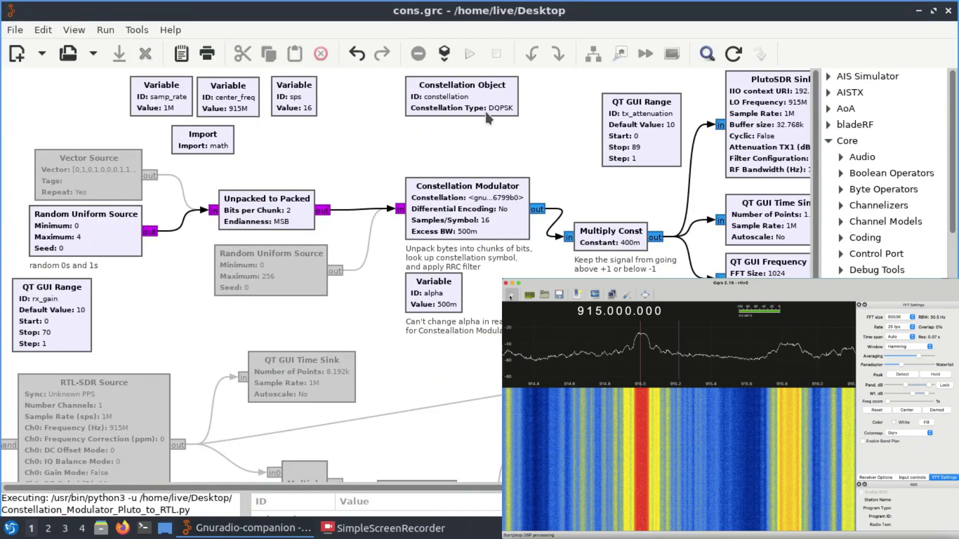
Set the Constellation Object's type to 8PSK.
double_click(485, 91)
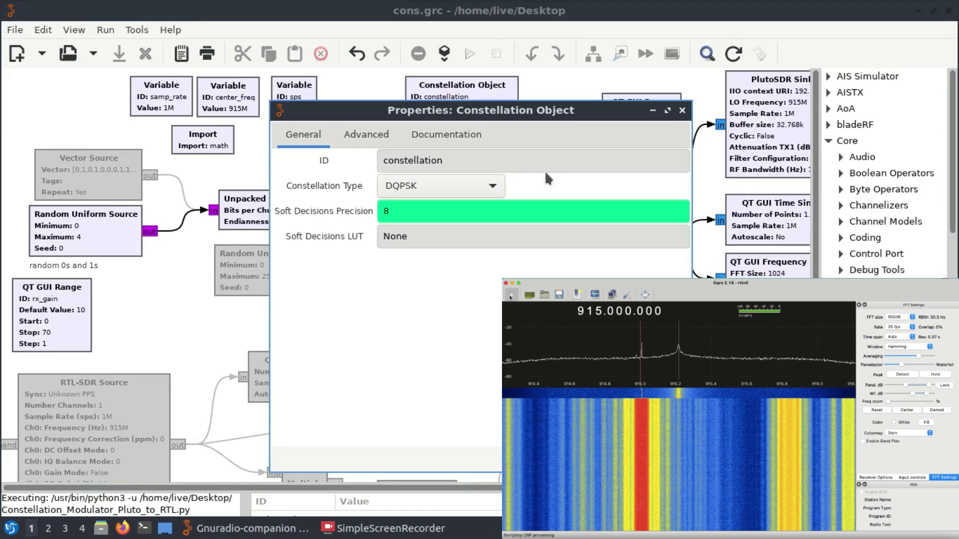
left_click(494, 185)
left_click(432, 212)
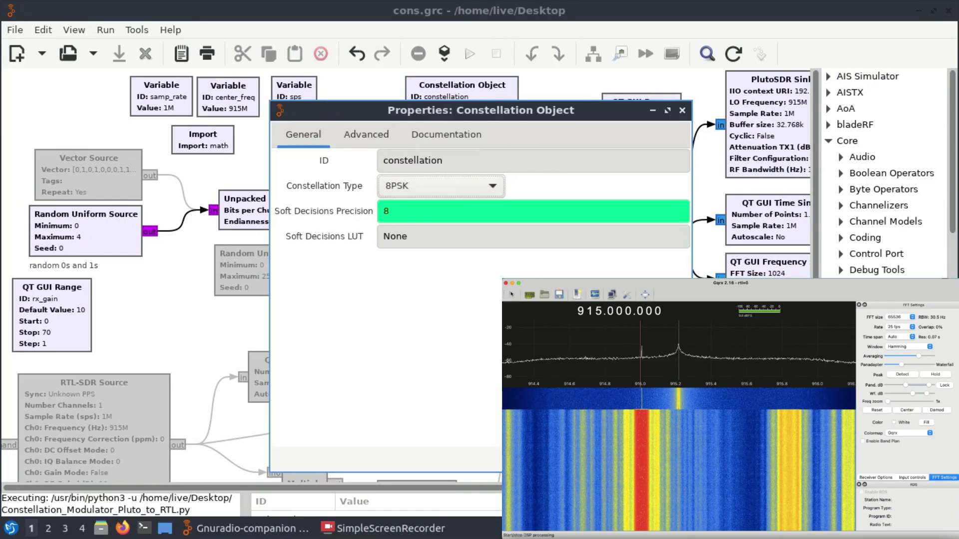
key("Return")
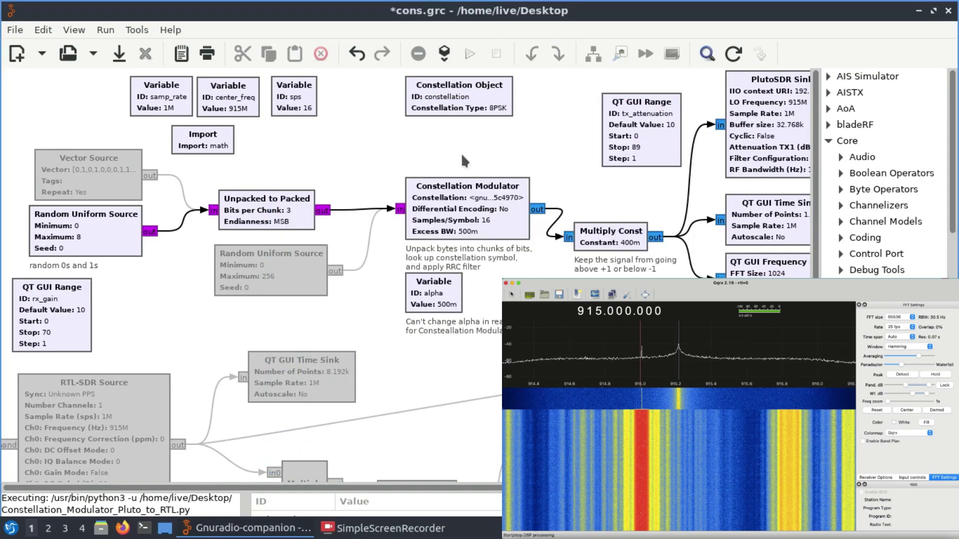
Run the 8PSK flowgraph with tx_attenuation at 0, then stop it.
left_click(470, 56)
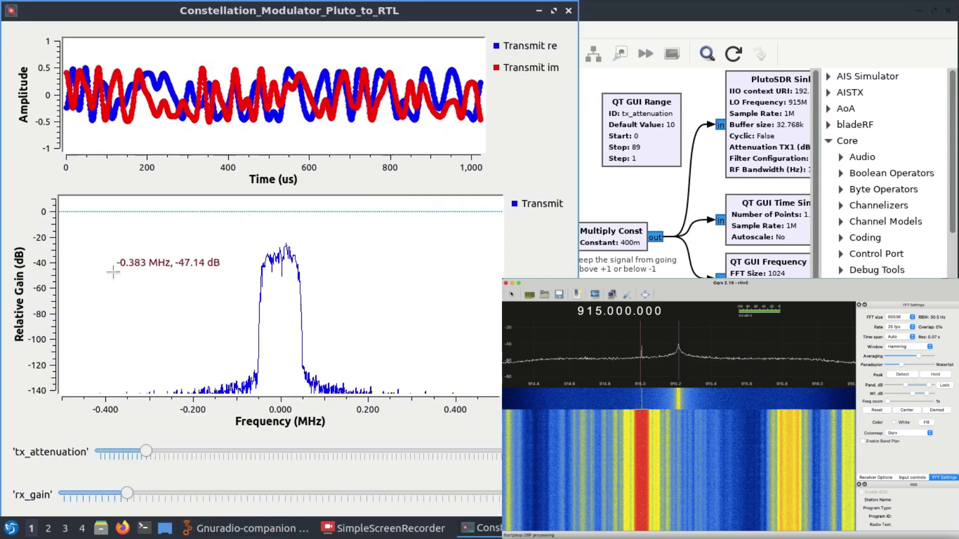
left_click_drag(141, 455, 59, 431)
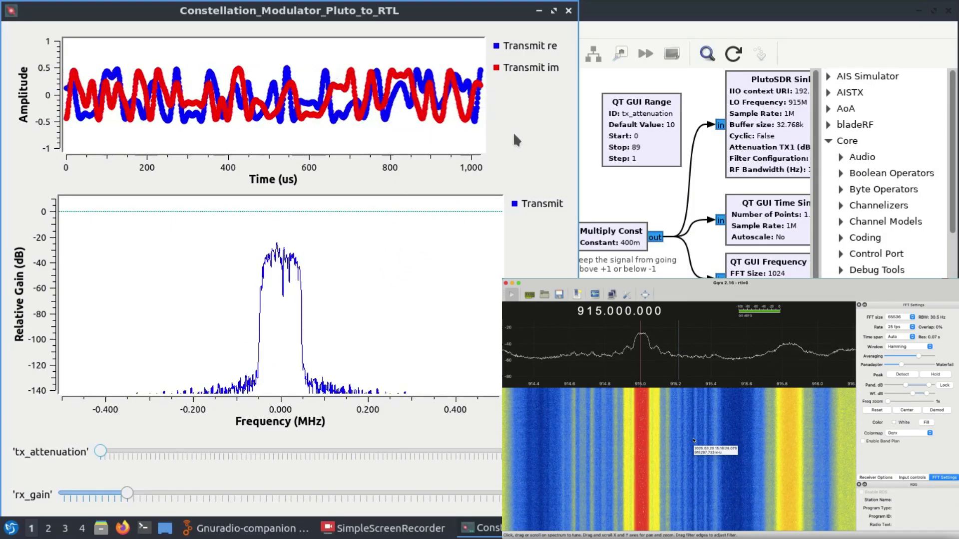
left_click(568, 11)
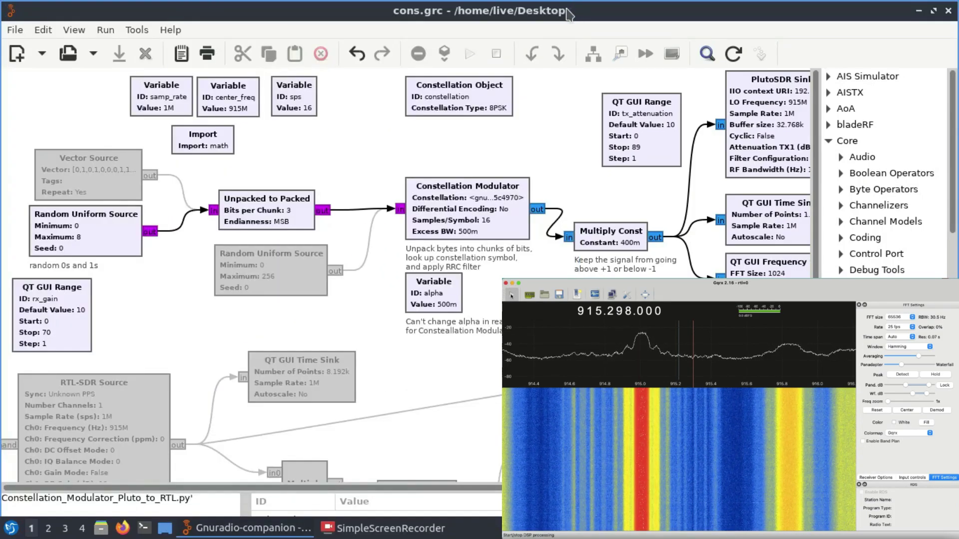
Set the Constellation Type to 16QAM and run it with tx_attenuation lowered to 0.
key("F6")
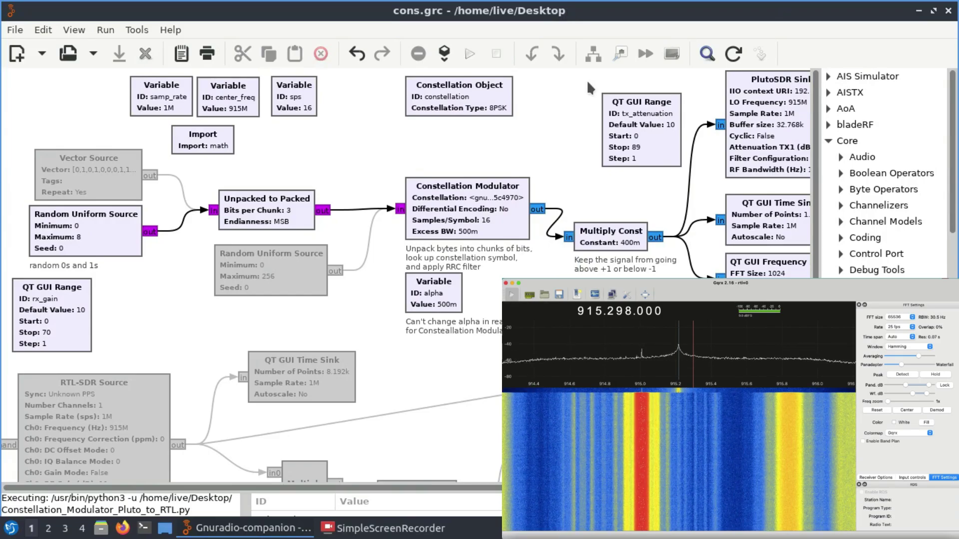
double_click(496, 106)
left_click(489, 186)
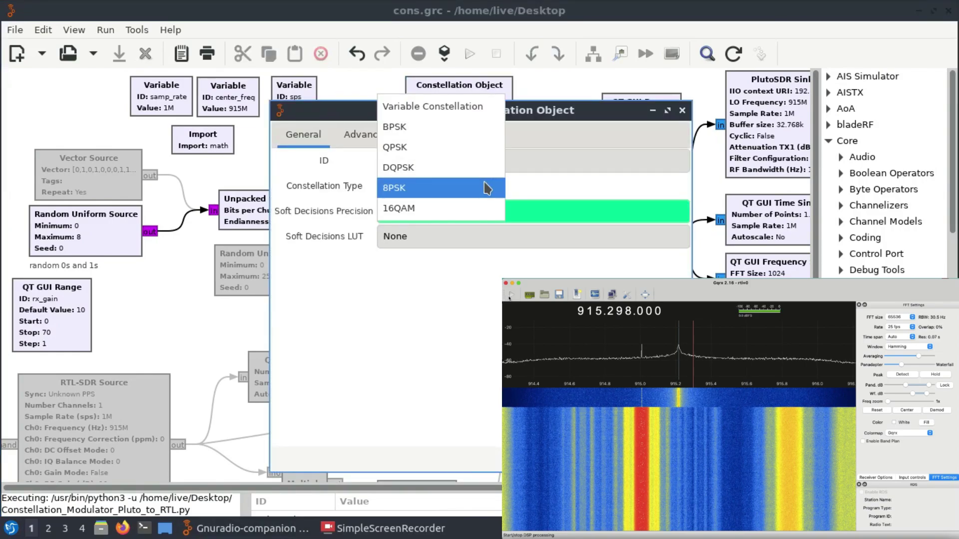
left_click(460, 207)
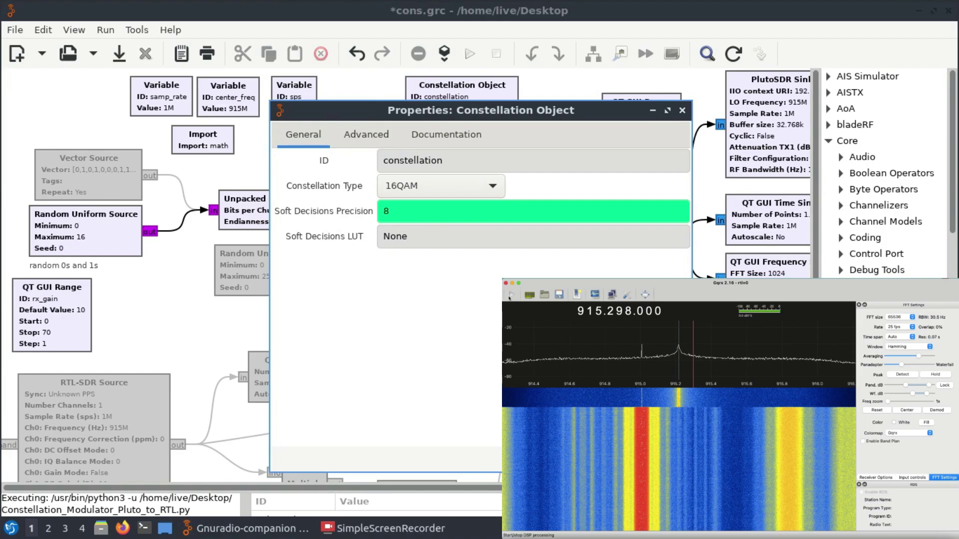
key("Return")
left_click(465, 52)
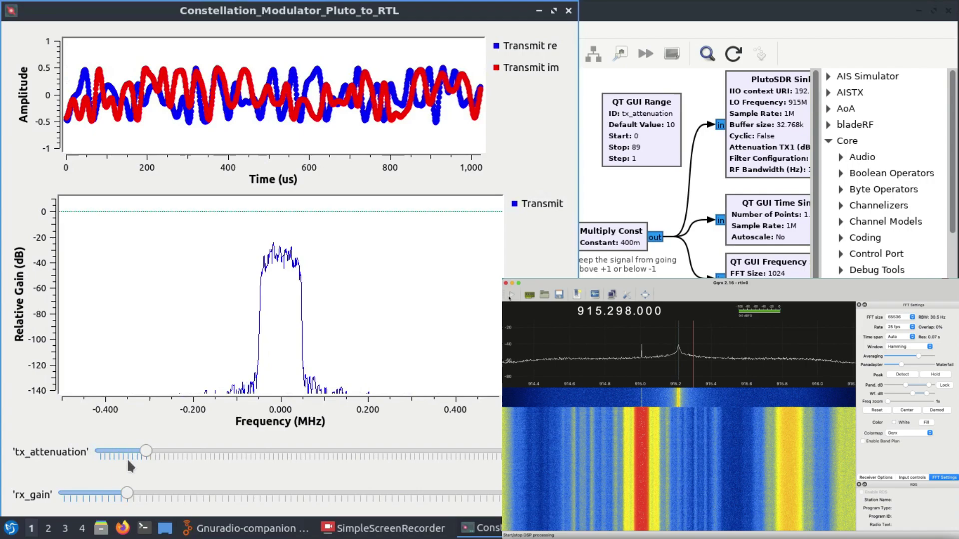
left_click_drag(147, 451, 16, 451)
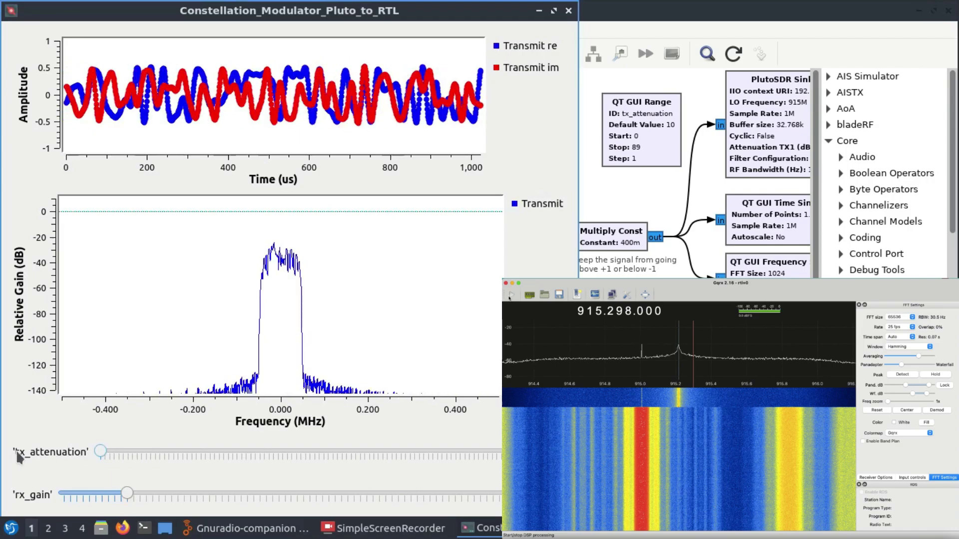